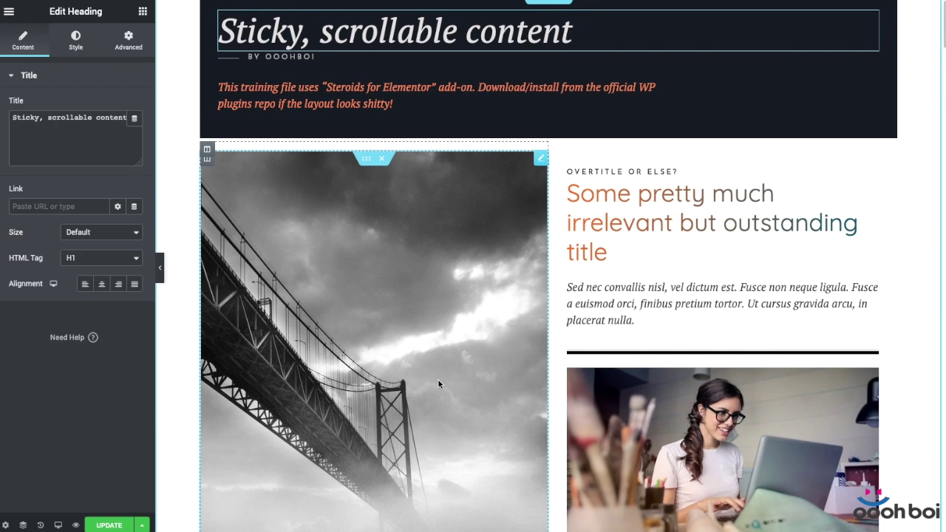
- Review the page, then view the sticky-section-wrapper rule in the page's custom CSS
scroll(438, 382, "down", 3)
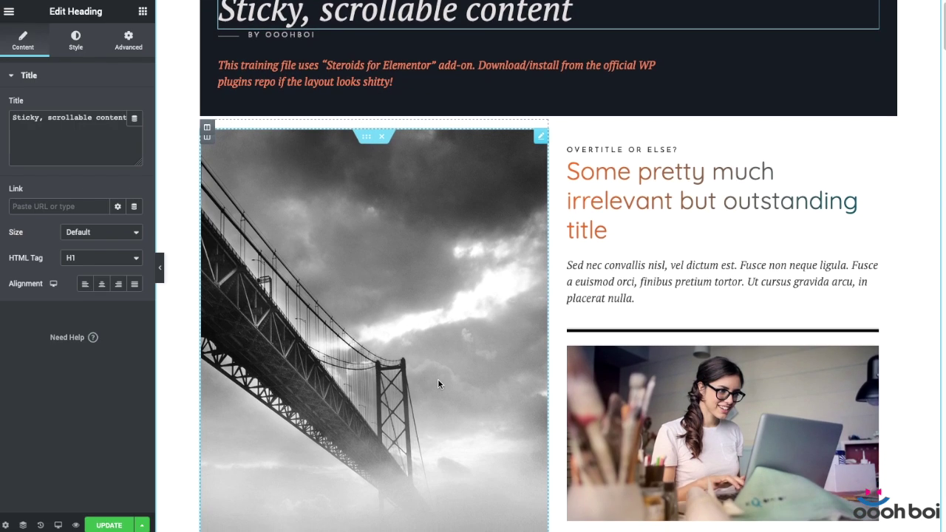
scroll(438, 383, "down", 10)
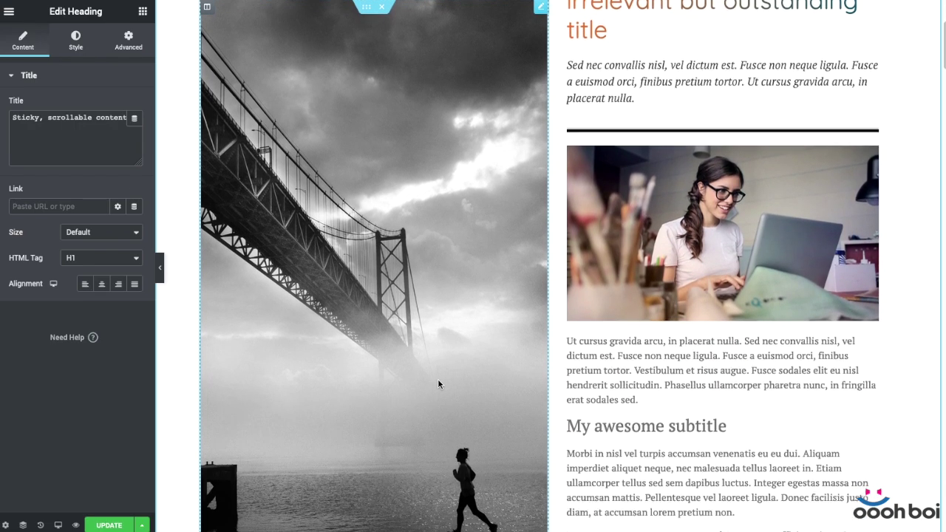
scroll(438, 383, "down", 8)
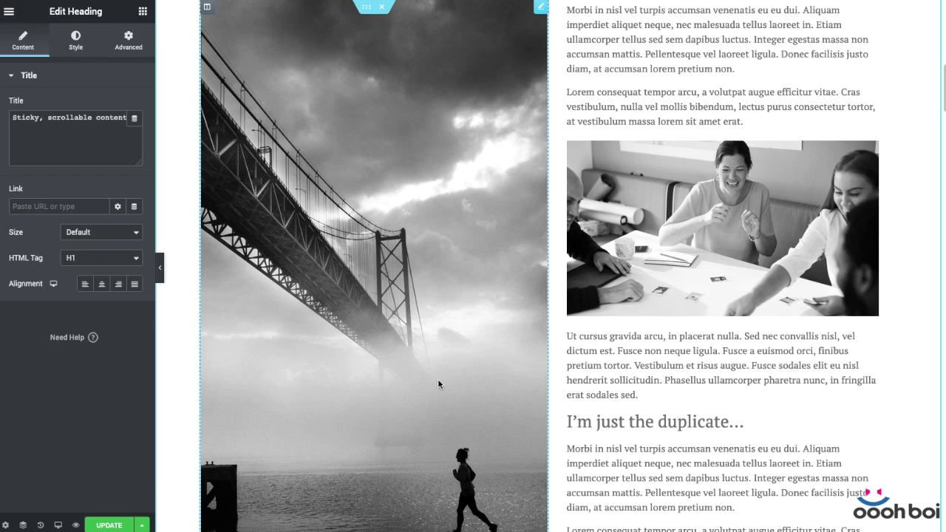
scroll(438, 383, "down", 13)
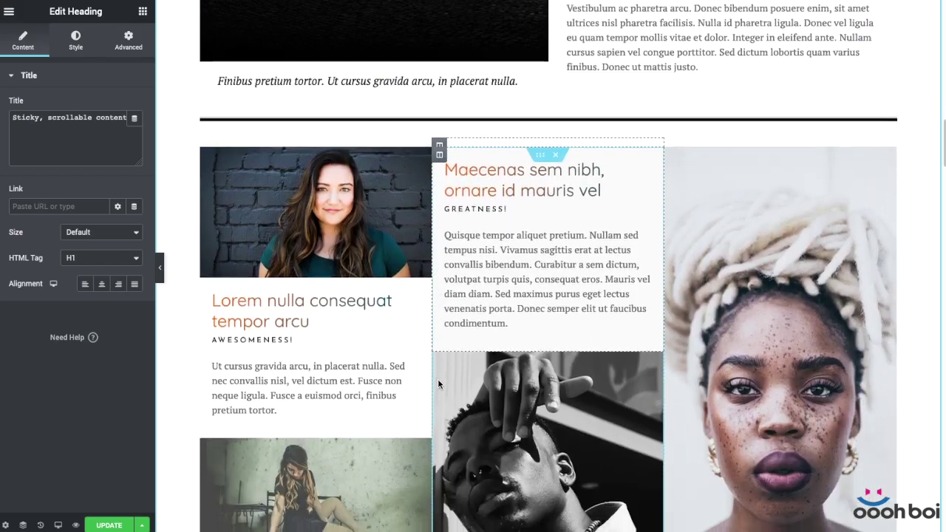
scroll(438, 384, "down", 7)
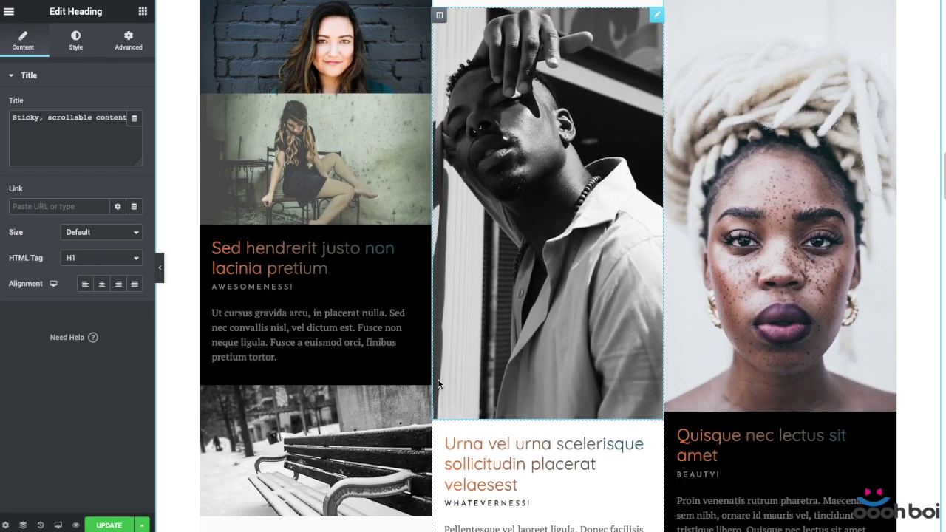
scroll(438, 384, "down", 5)
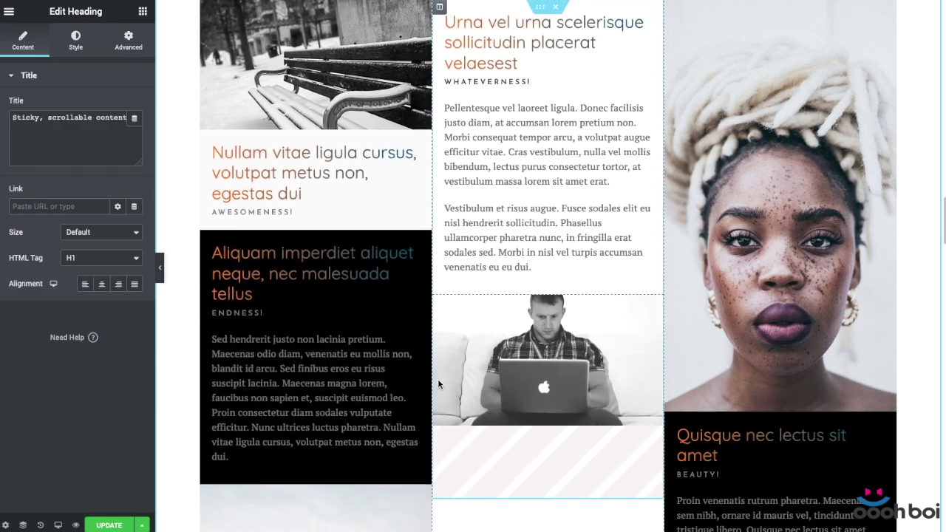
scroll(438, 383, "down", 6)
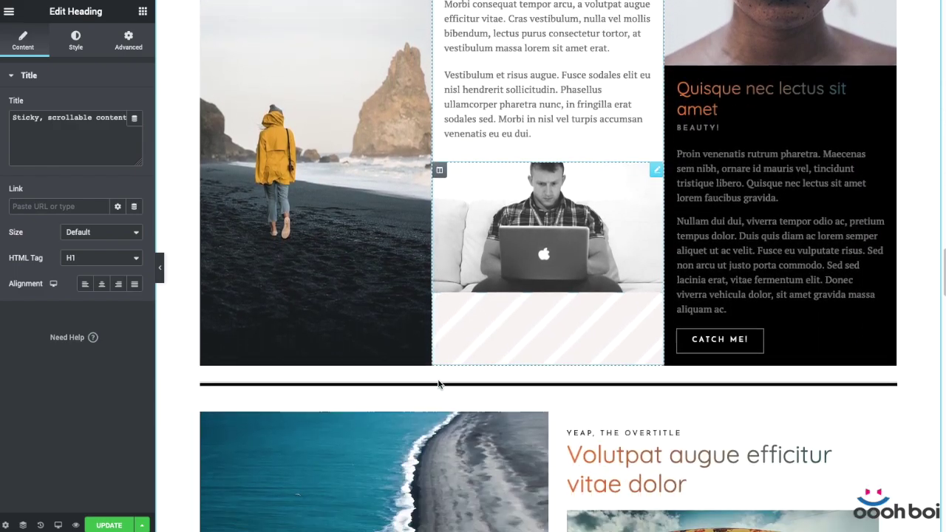
scroll(438, 379, "up", 3)
scroll(438, 380, "down", 8)
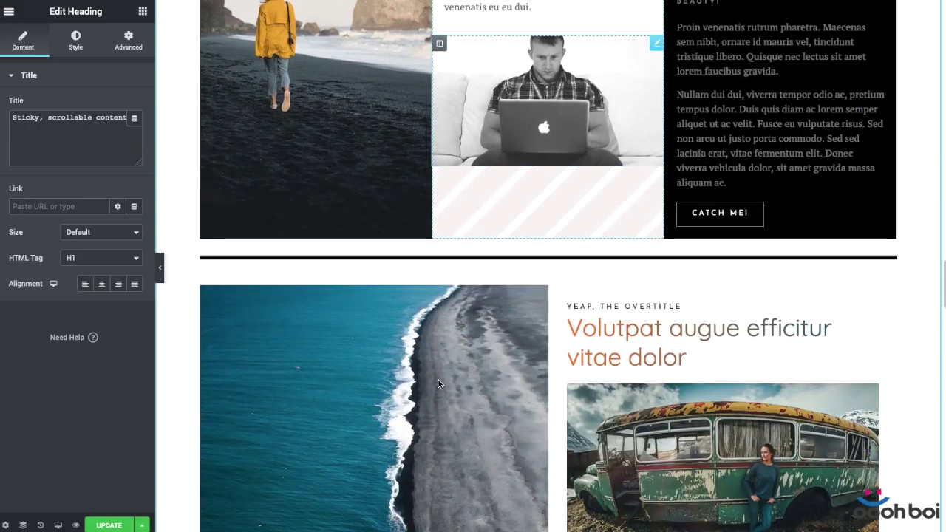
scroll(438, 380, "down", 10)
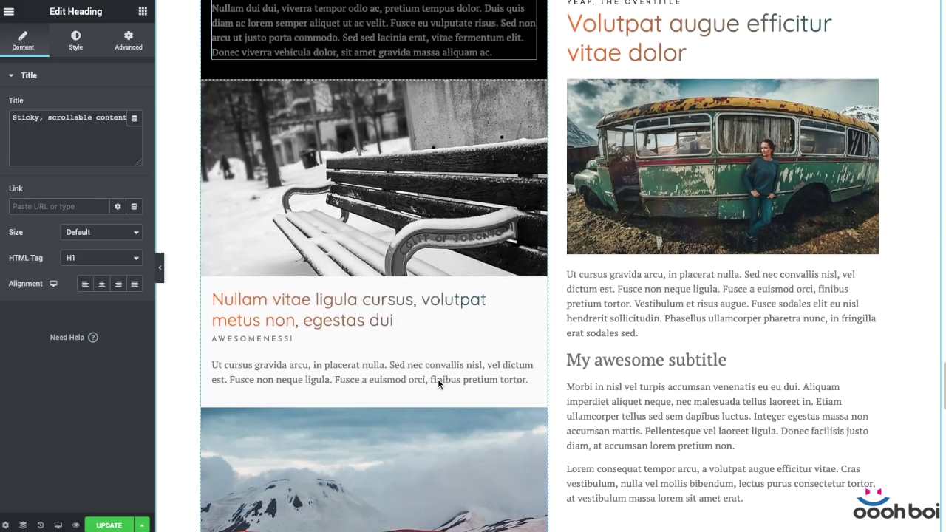
scroll(438, 383, "down", 10)
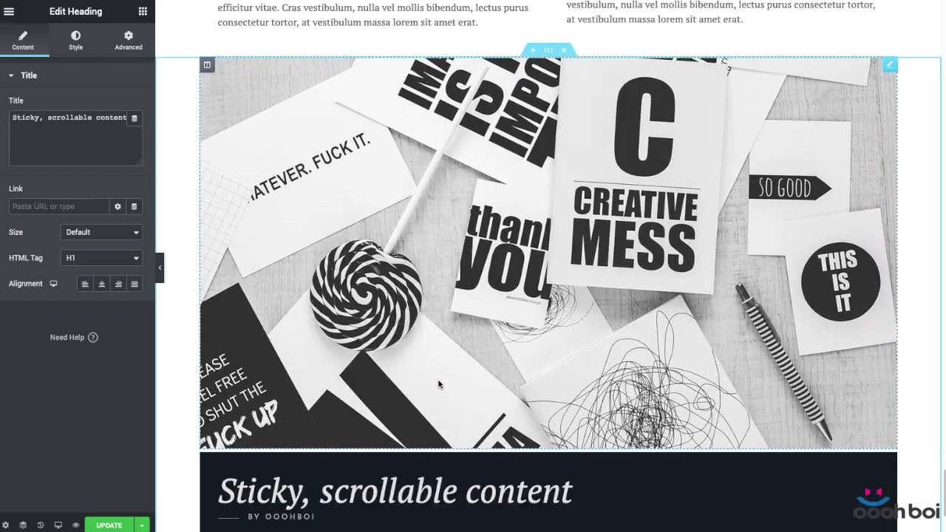
scroll(438, 384, "up", 3)
scroll(438, 383, "up", 10)
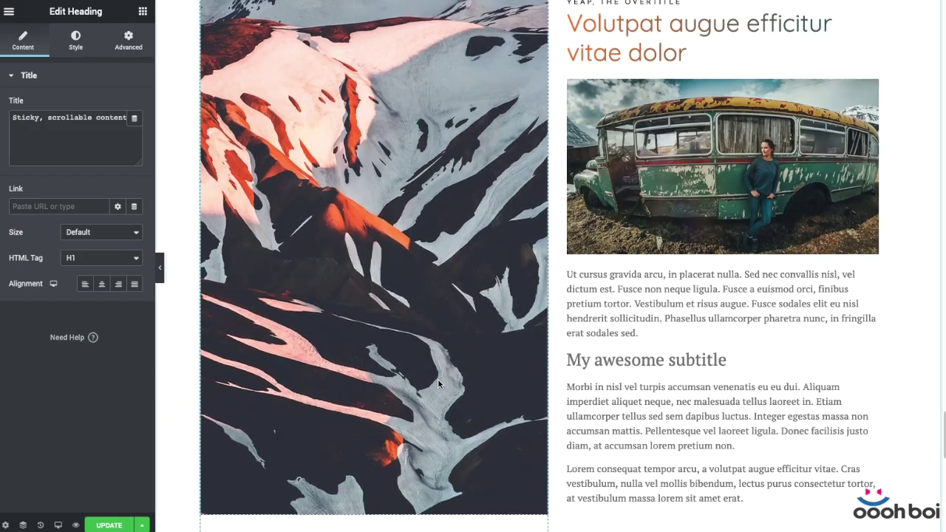
scroll(438, 380, "up", 20)
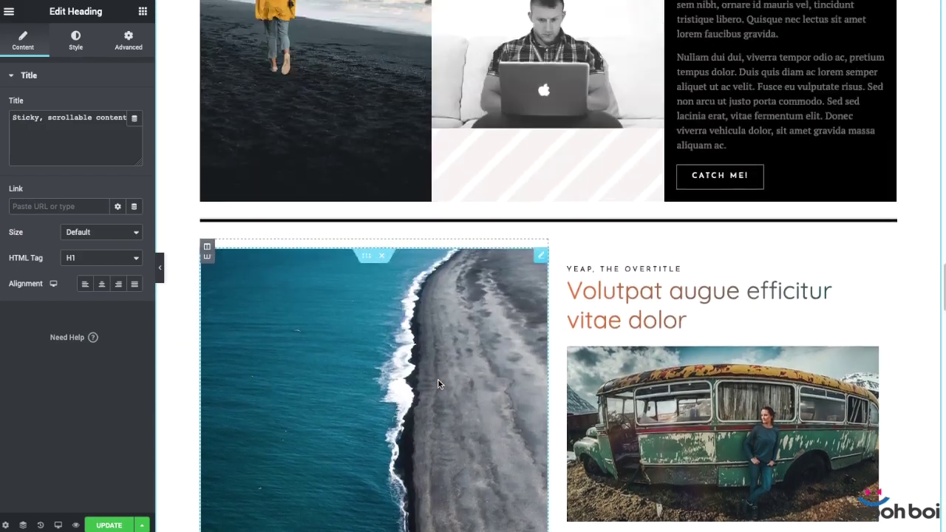
scroll(438, 378, "up", 15)
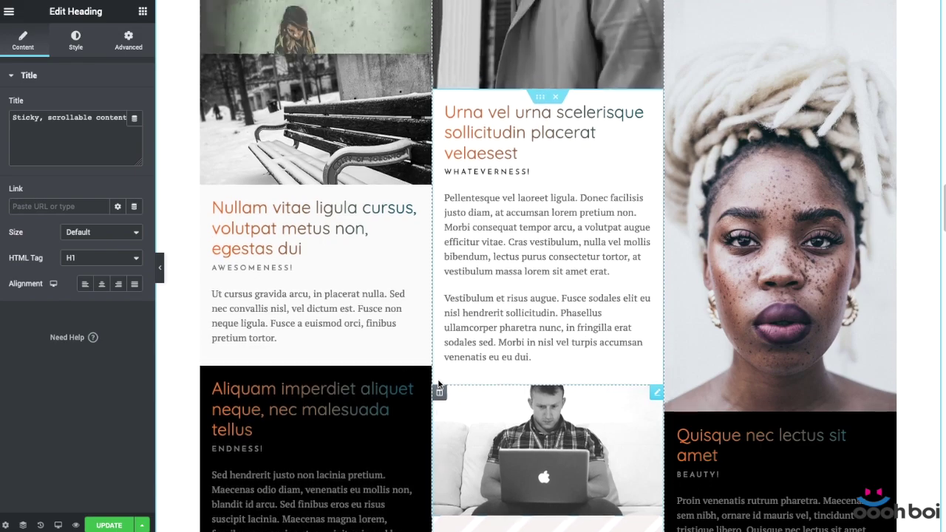
scroll(438, 380, "up", 20)
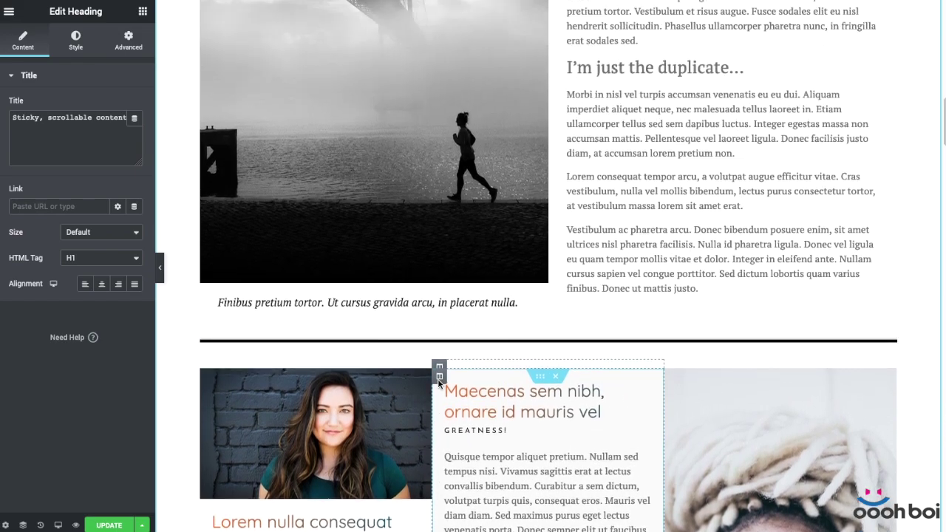
scroll(437, 379, "up", 5)
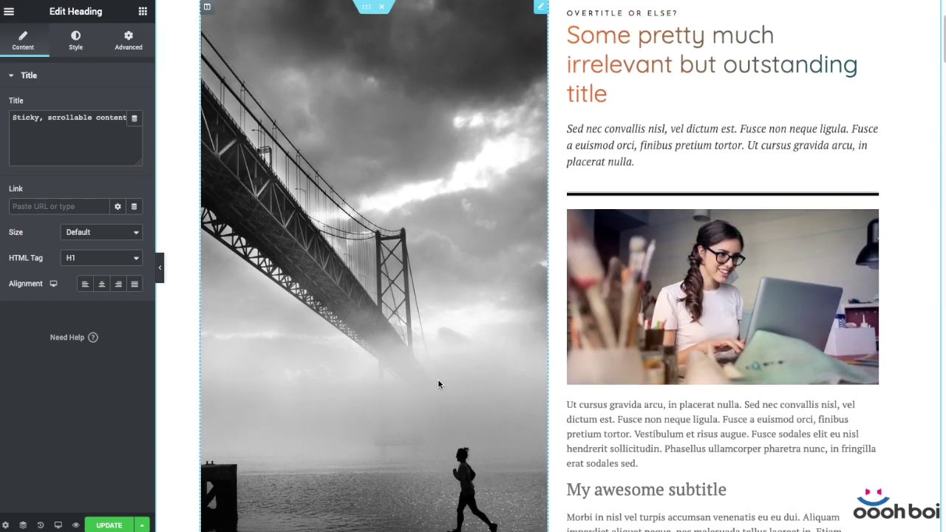
scroll(437, 379, "down", 3)
scroll(437, 378, "down", 2)
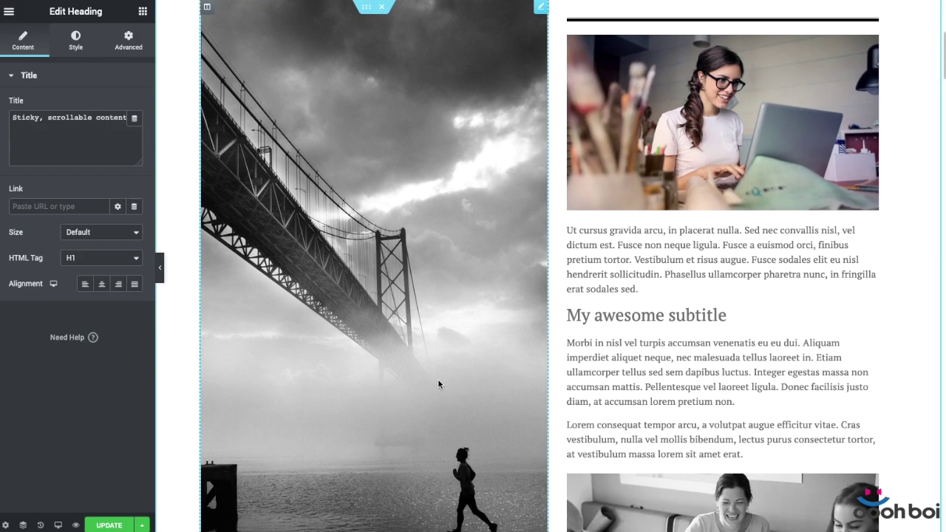
scroll(438, 379, "up", 5)
scroll(438, 378, "down", 8)
scroll(438, 380, "down", 5)
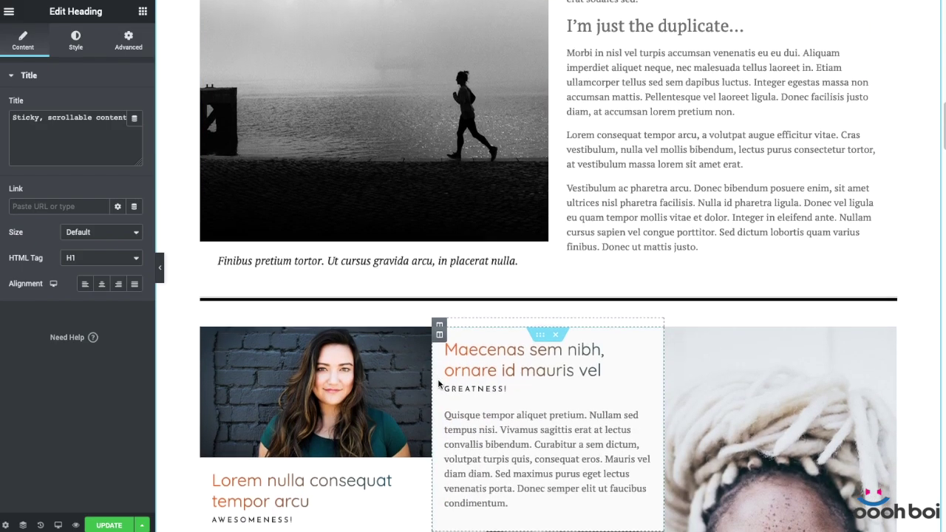
scroll(438, 380, "up", 2)
scroll(437, 378, "down", 3)
scroll(437, 382, "down", 1)
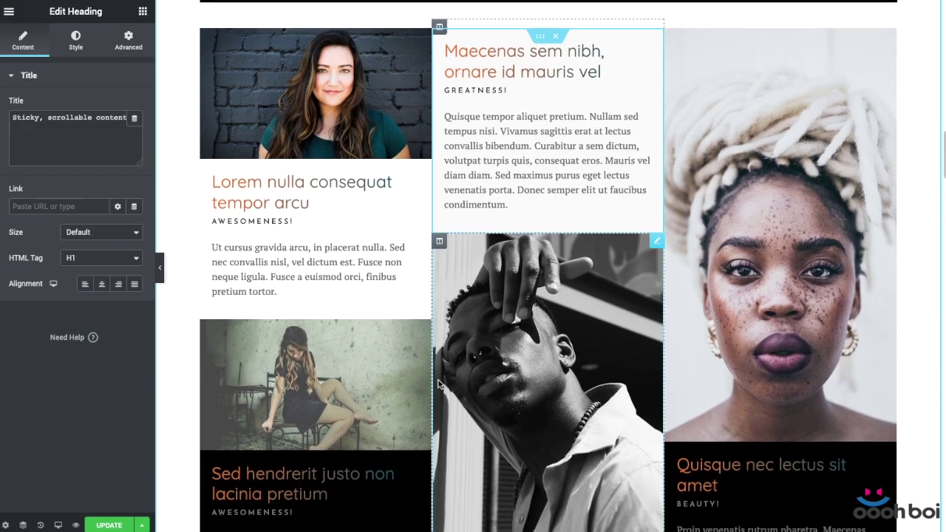
scroll(437, 383, "up", 8)
scroll(437, 383, "down", 10)
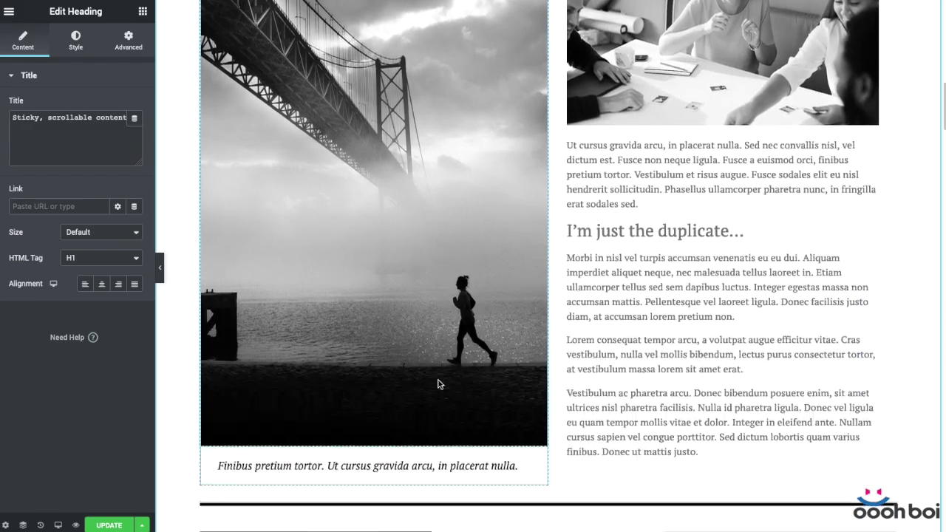
scroll(438, 383, "down", 8)
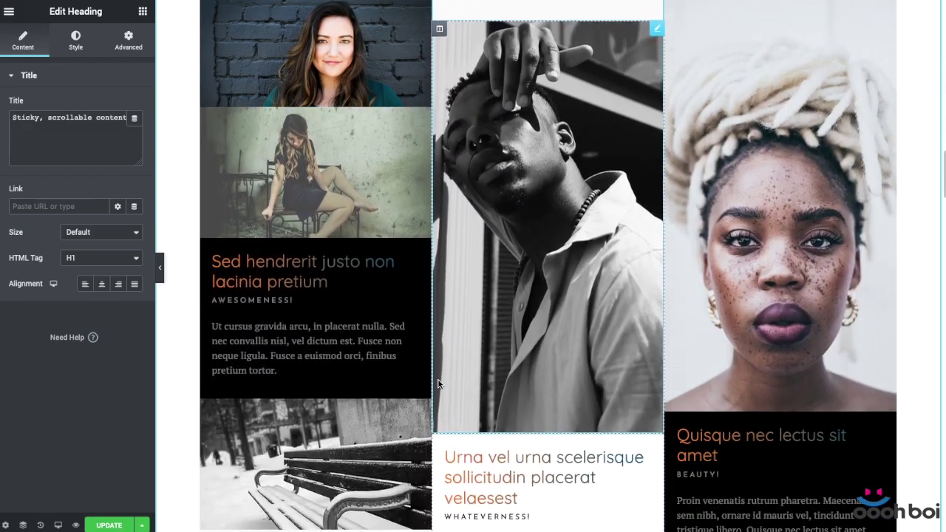
scroll(438, 384, "down", 8)
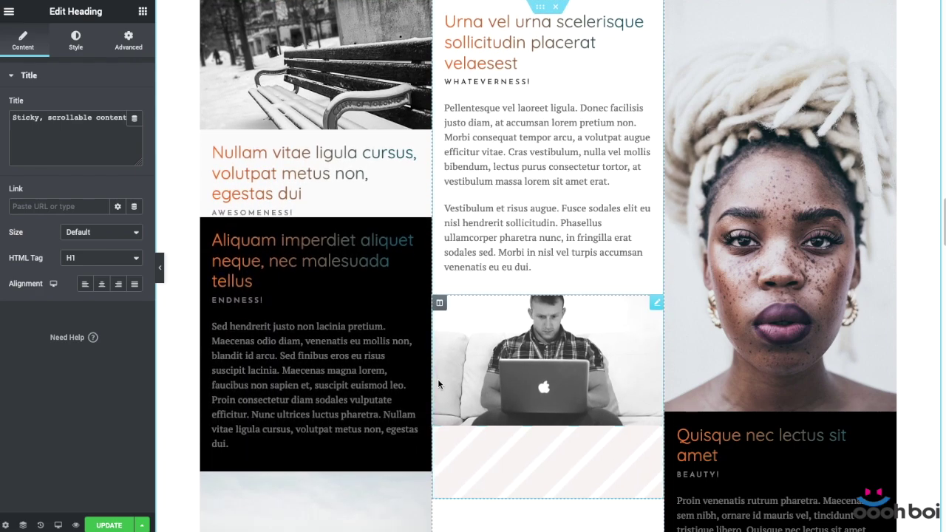
scroll(437, 383, "down", 2)
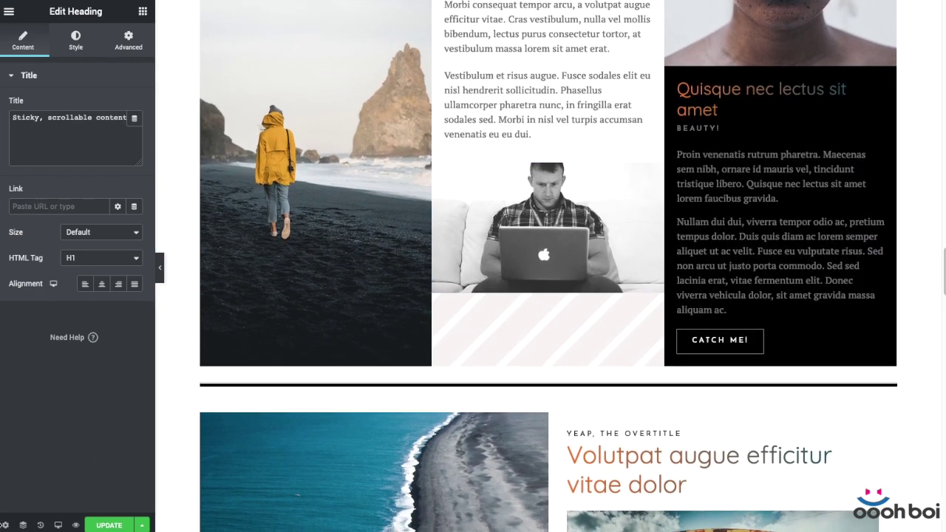
left_click(5, 525)
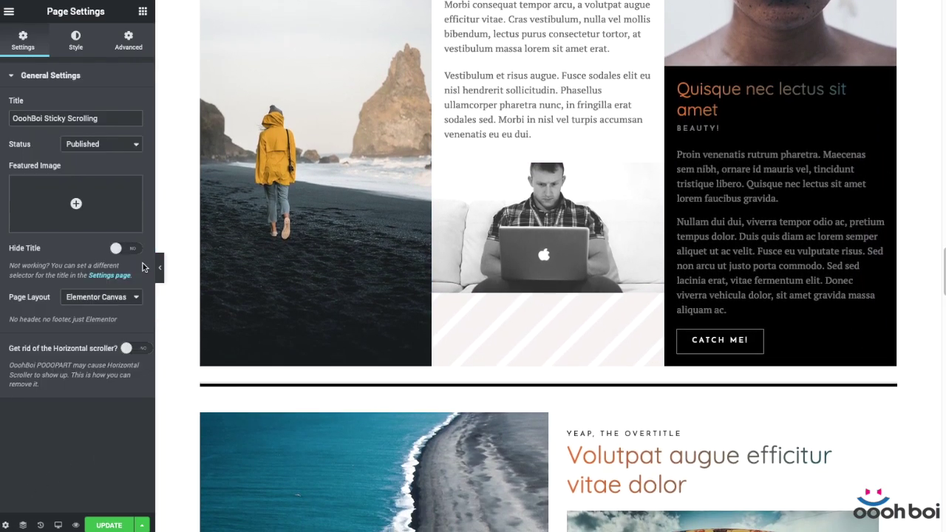
left_click(130, 43)
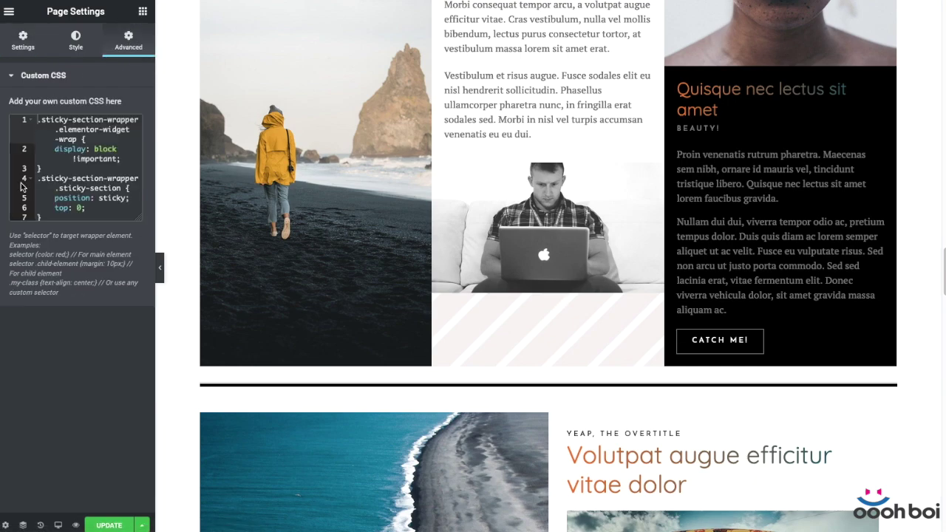
left_click(37, 129)
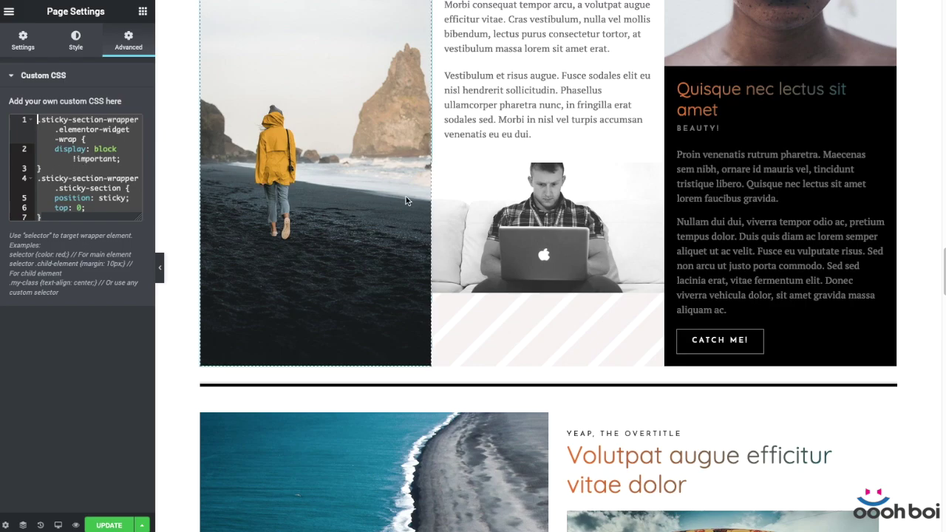
- Add a new two-column section with No Gap below the Quisque nec lectus sit amet heading
left_click(745, 106)
scroll(745, 107, "up", 5)
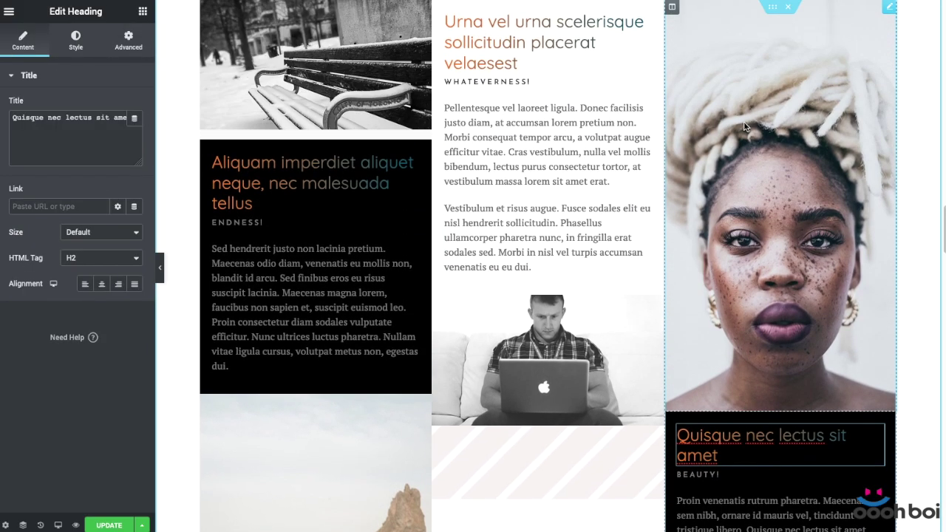
scroll(733, 111, "down", 8)
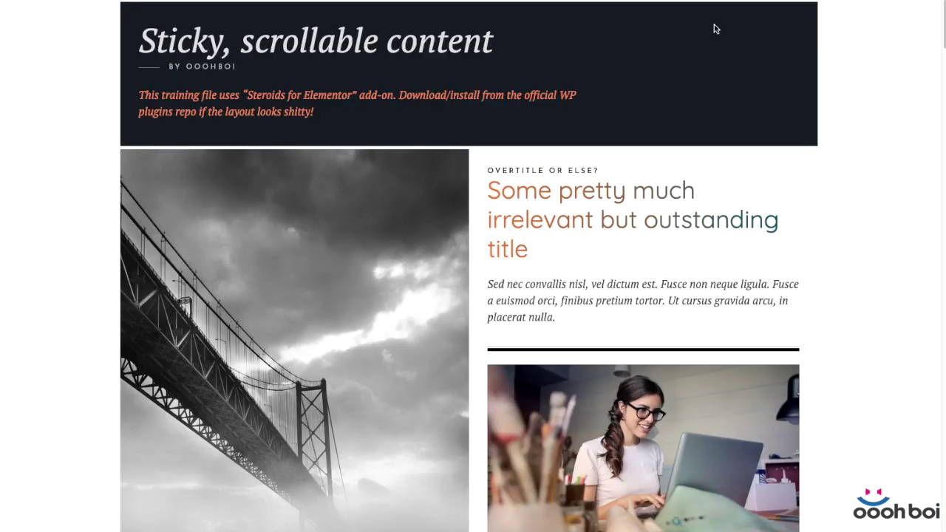
scroll(733, 190, "down", 10)
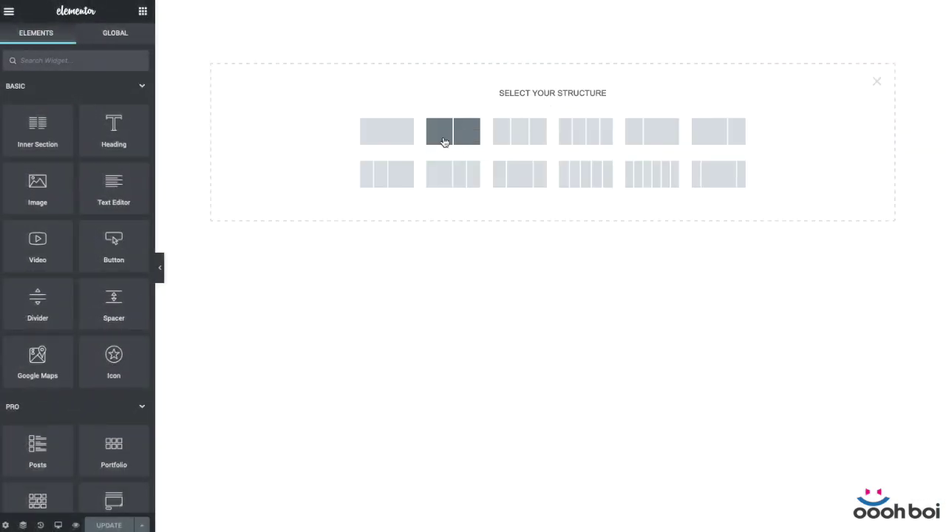
left_click(444, 142)
left_click(111, 200)
left_click(111, 195)
left_click(139, 12)
- Place a single-column, no-gap inner section in each column of the new section
left_click_drag(38, 129, 317, 19)
left_click(102, 156)
left_click(81, 163)
right_click(390, 22)
left_click(422, 195)
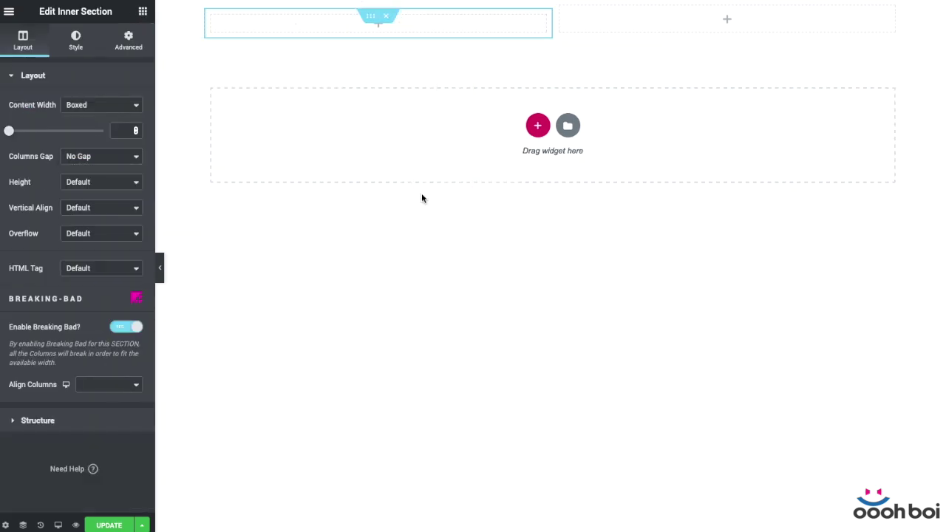
right_click(370, 28)
left_click(392, 44)
left_click_drag(370, 42, 730, 42)
- Add spacers to both inner sections, then replace the left spacer with the portrait image
left_click(143, 11)
left_click_drag(113, 300, 362, 23)
right_click(543, 20)
left_click(574, 43)
left_click_drag(574, 43, 544, 57)
right_click(544, 17)
left_click(572, 87)
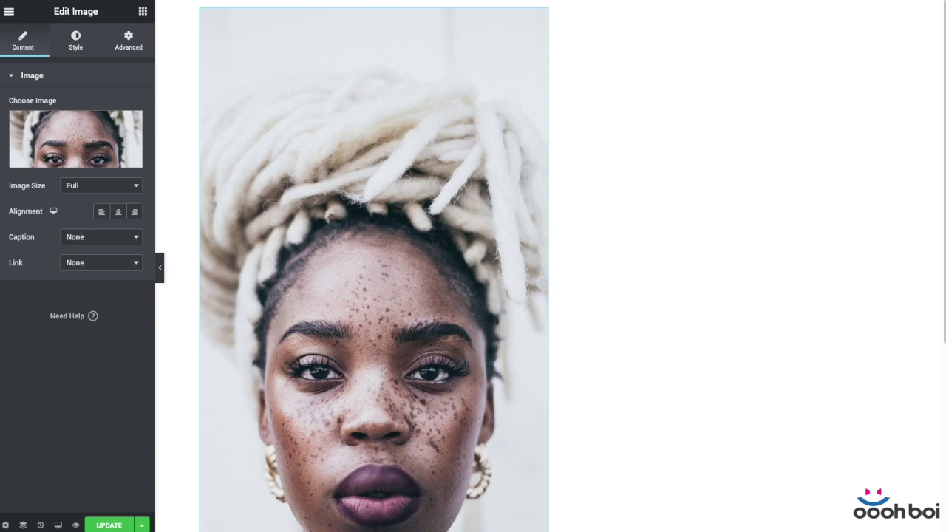
right_click(543, 20)
left_click(591, 198)
- Paste a paragraph below the AWESOMENESS! label in the left column
scroll(849, 376, "down", 4)
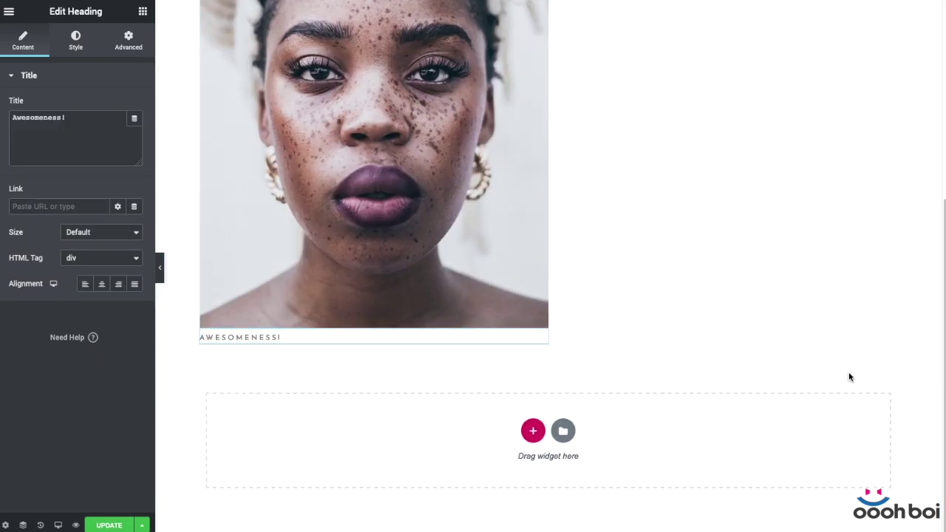
right_click(540, 336)
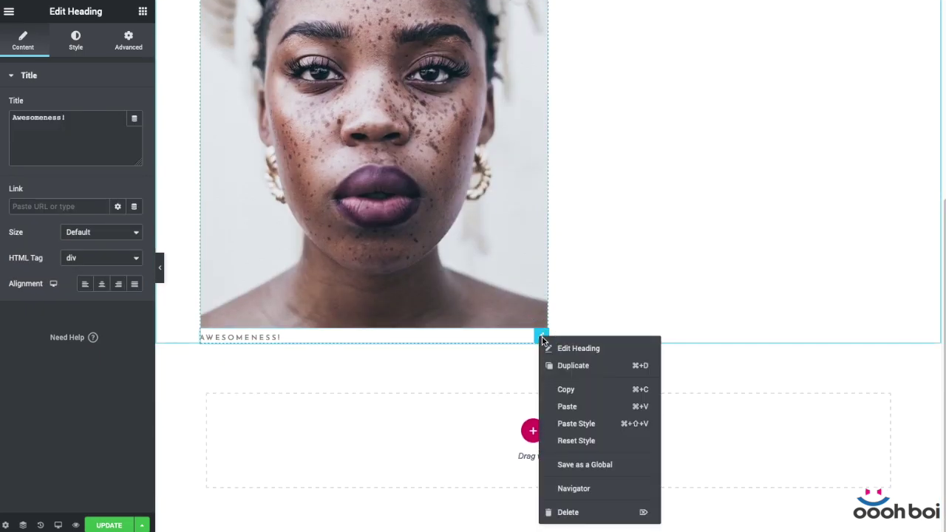
left_click(569, 406)
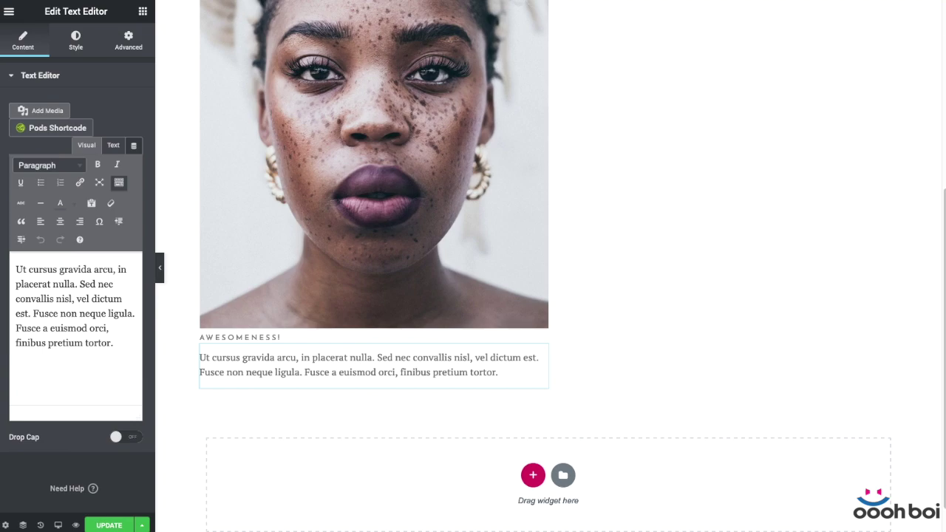
scroll(230, 67, "up", 5)
right_click(207, 7)
key("Escape")
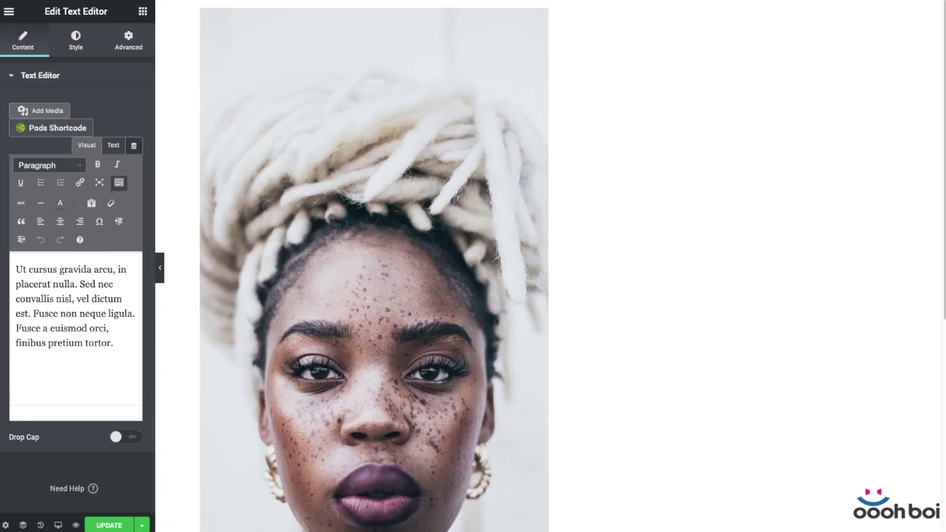
- Paste the UHMM, INTERESTING! label into the right column and delete its spacer
right_click(556, 7)
left_click(600, 81)
right_click(870, 38)
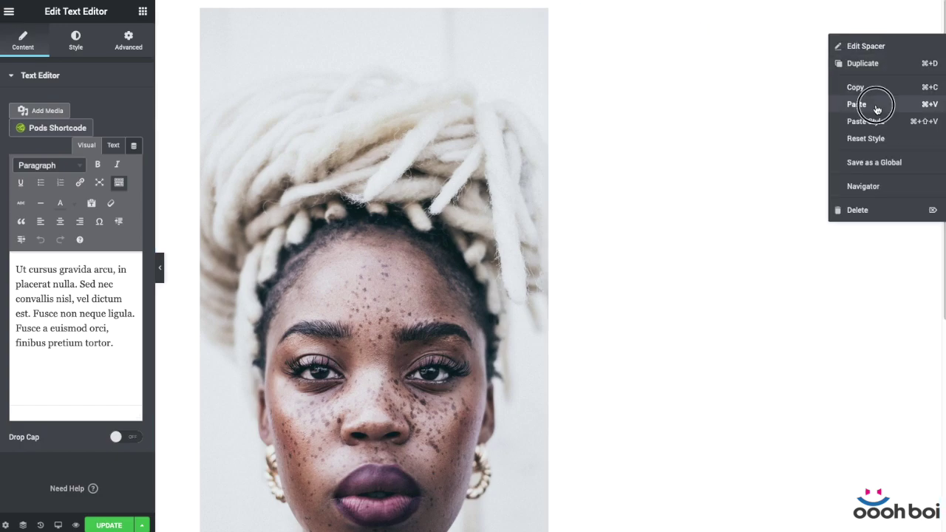
left_click(872, 99)
right_click(869, 34)
left_click(857, 269)
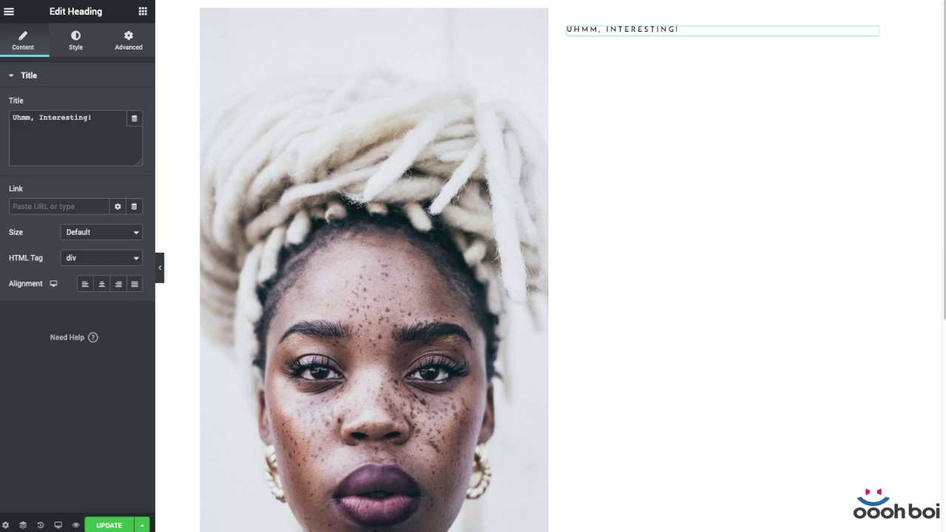
- Add the Volutpat augue efficitur vitae dolor heading, an italic paragraph, a divider and the woman's portrait
right_click(874, 33)
left_click(861, 99)
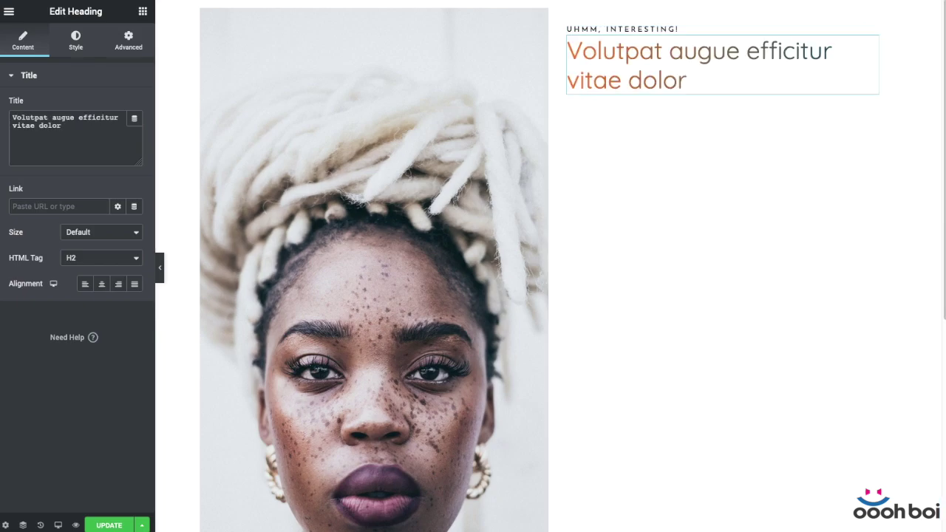
right_click(870, 37)
left_click(861, 99)
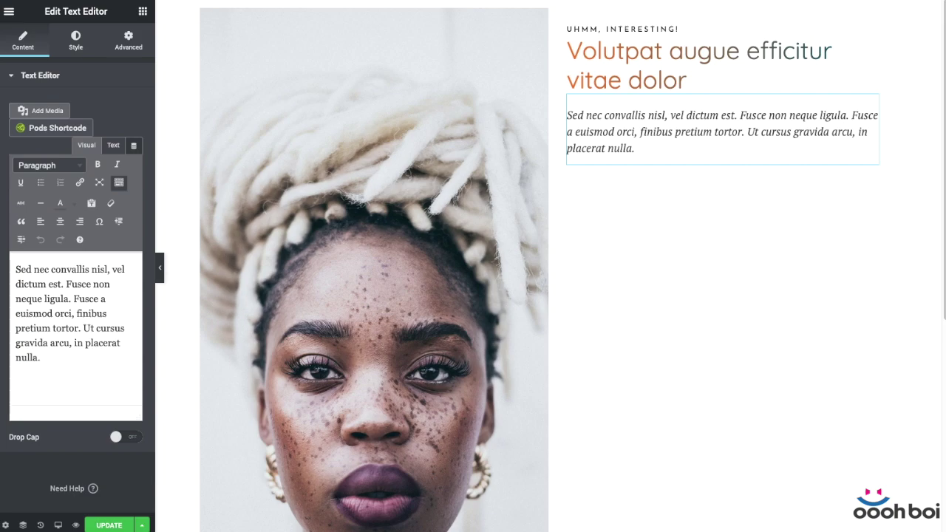
right_click(877, 92)
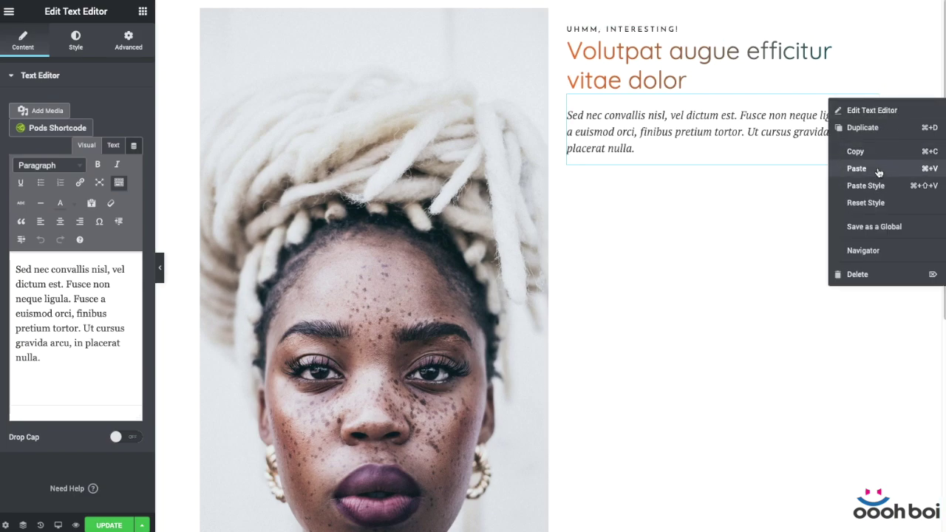
left_click(855, 169)
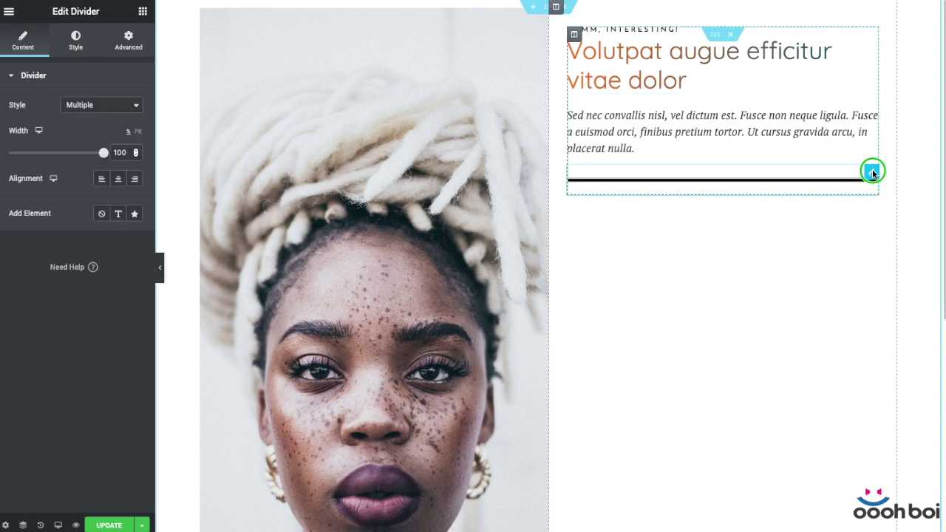
right_click(870, 175)
left_click(857, 247)
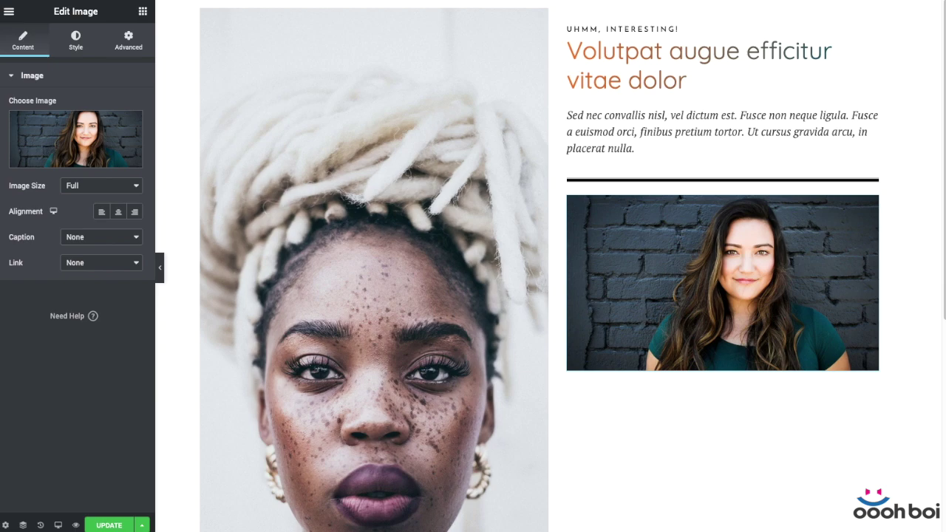
- Add a paragraph, a second text block, the group photo and the WHATEVERNESS! label below the portrait
right_click(831, 201)
left_click(857, 270)
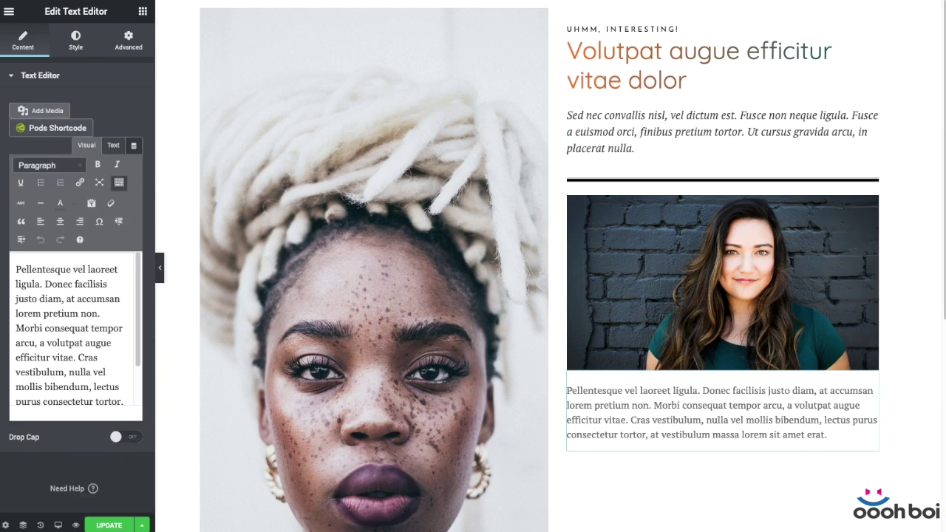
right_click(830, 407)
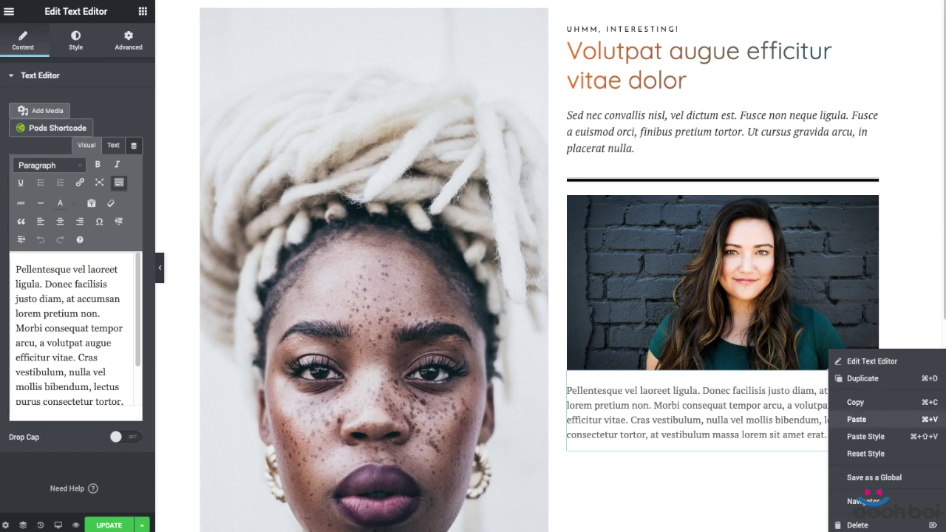
left_click(857, 362)
scroll(932, 279, "down", 5)
right_click(831, 66)
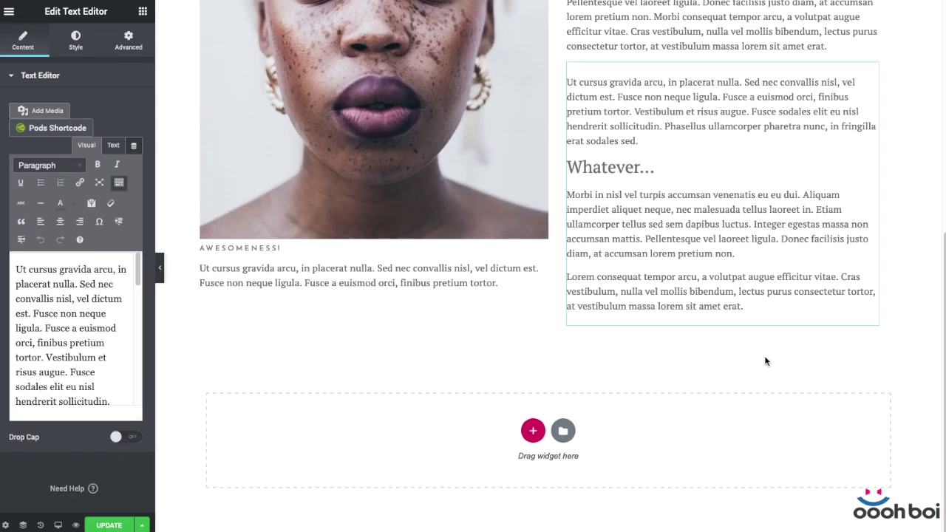
left_click(857, 130)
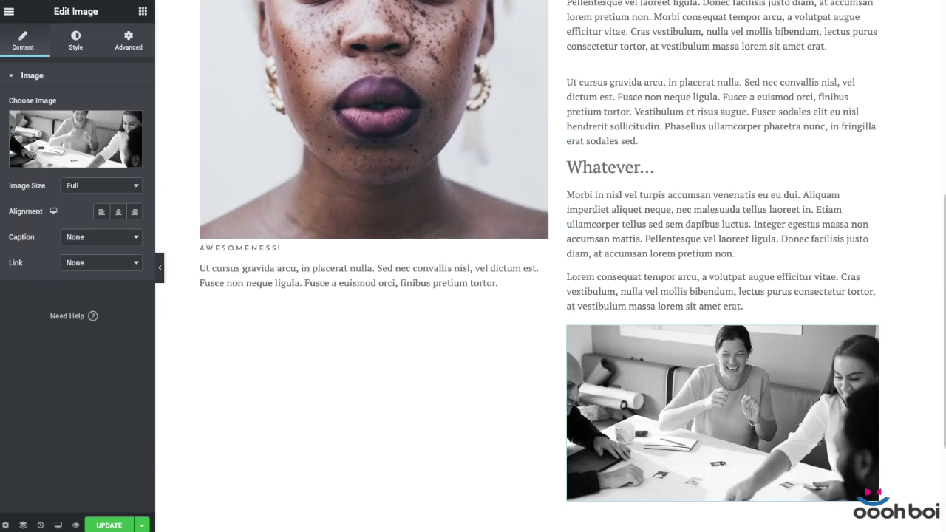
right_click(830, 406)
left_click(857, 401)
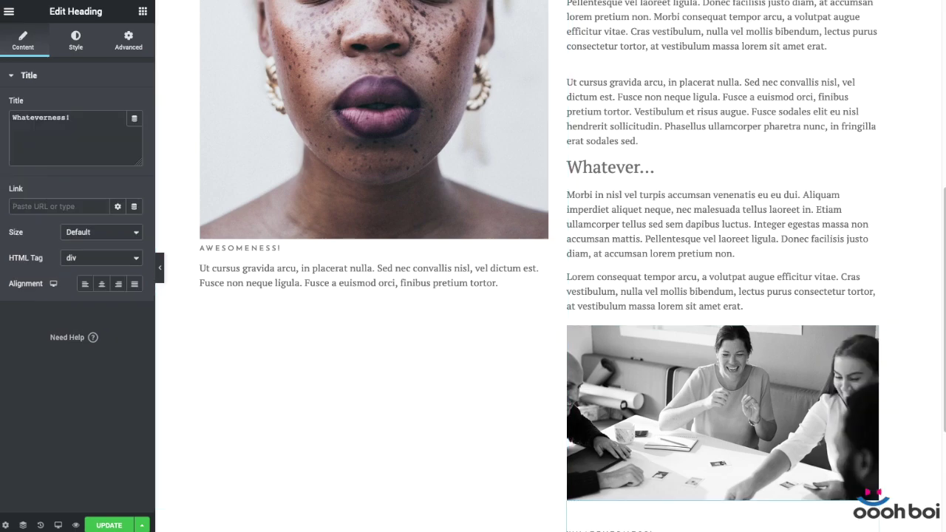
- Add the Lorem nulla consequat tempor arcu heading, a paragraph, the mountain image and the My awesome subtitle block
scroll(604, 431, "down", 3)
right_click(870, 322)
left_click(857, 361)
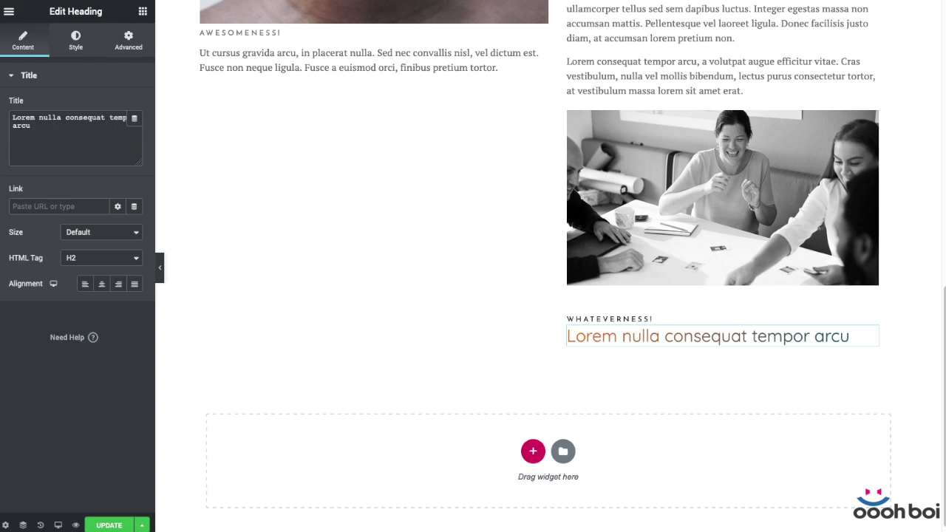
right_click(868, 336)
left_click(870, 397)
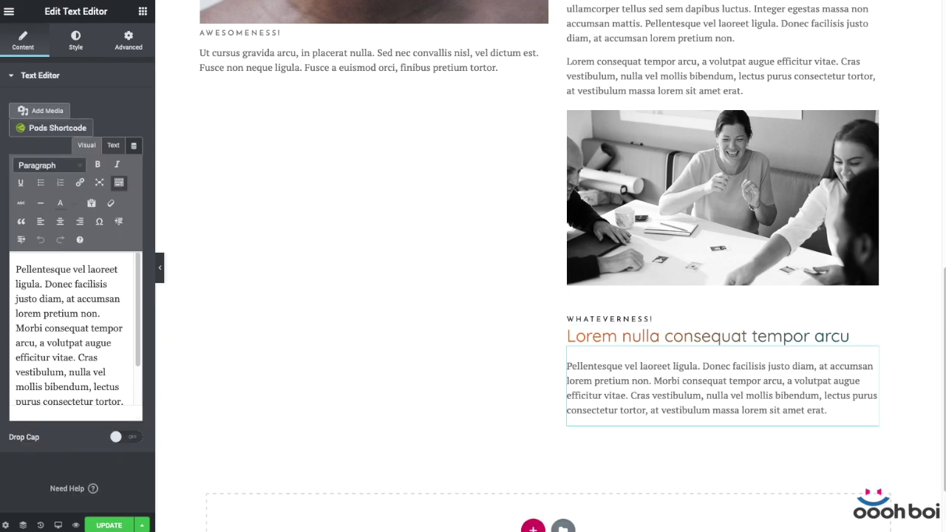
right_click(827, 399)
left_click(861, 416)
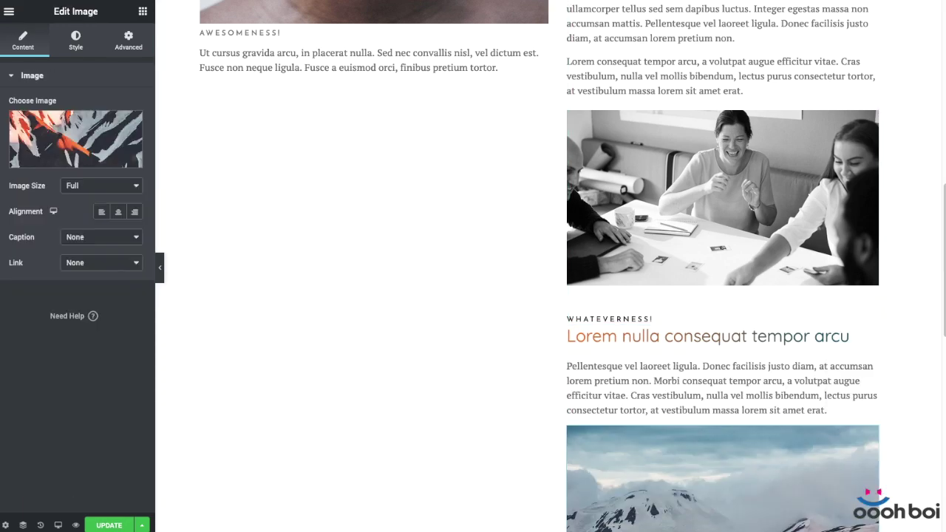
scroll(933, 240, "down", 5)
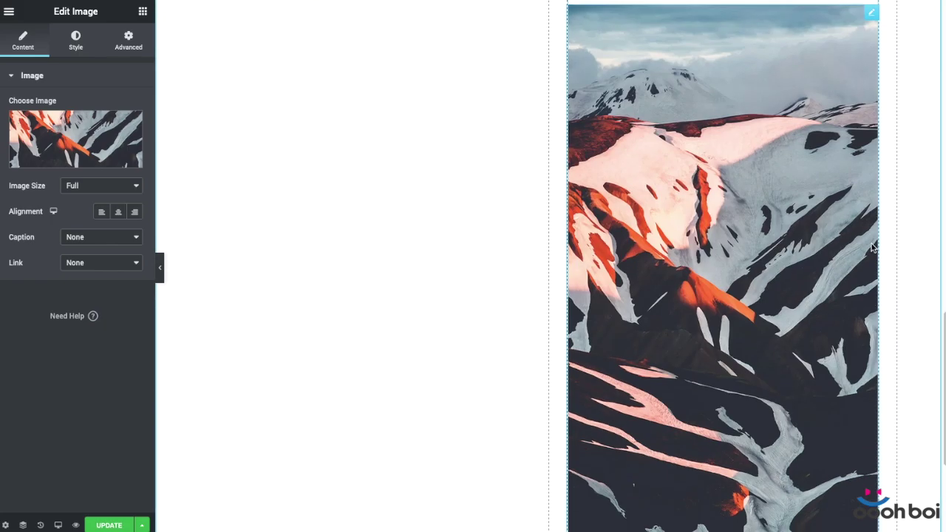
right_click(844, 23)
left_click(856, 87)
scroll(834, 112, "up", 10)
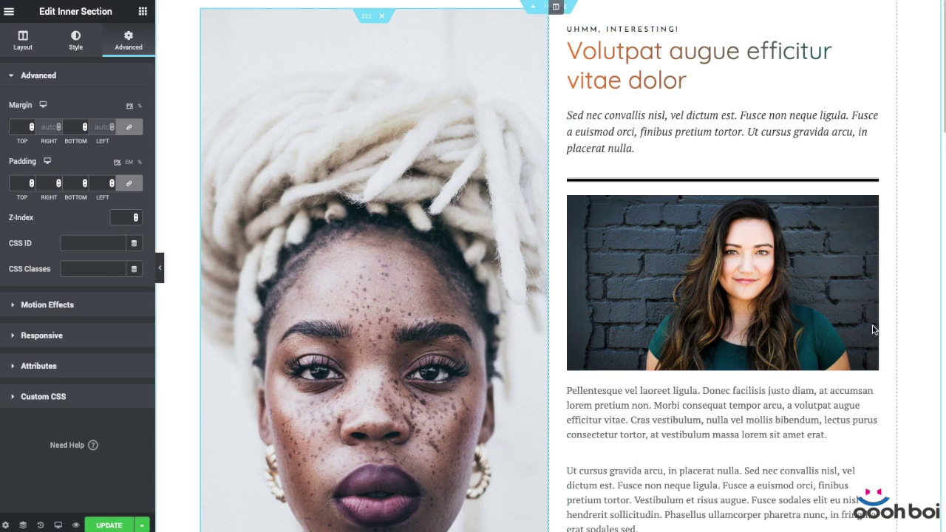
- Add a single-column section below the My awesome subtitle text
scroll(761, 308, "down", 15)
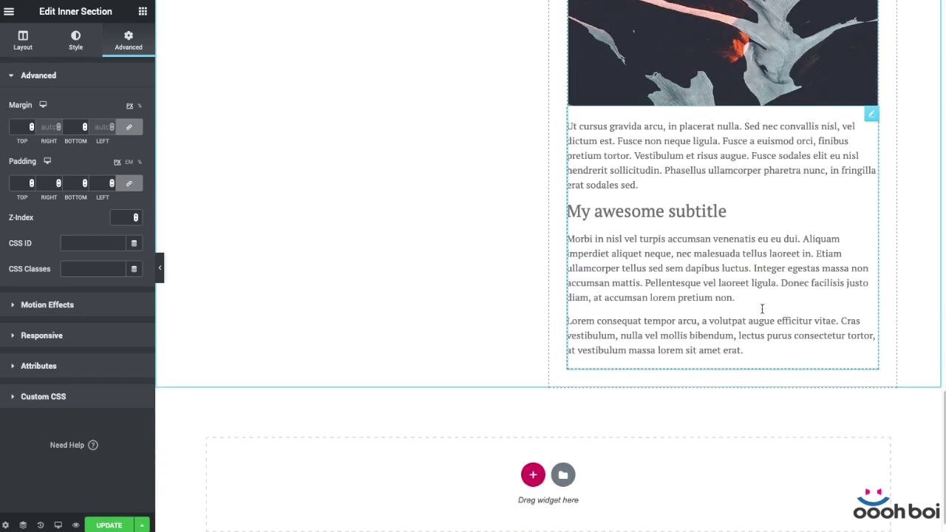
left_click(528, 435)
left_click(395, 394)
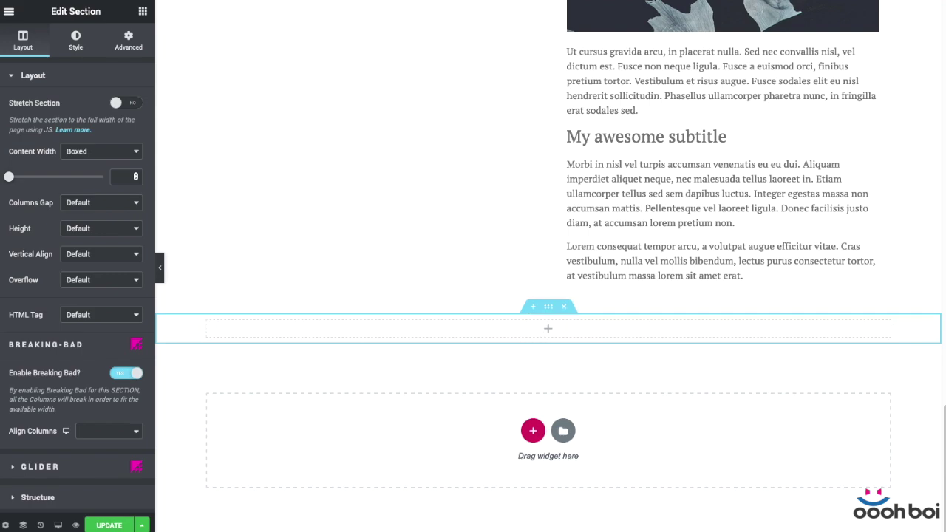
- Paste the copied collage image into the new section and delete the leftover empty column
right_click(198, 325)
left_click(235, 410)
right_click(215, 325)
left_click(251, 500)
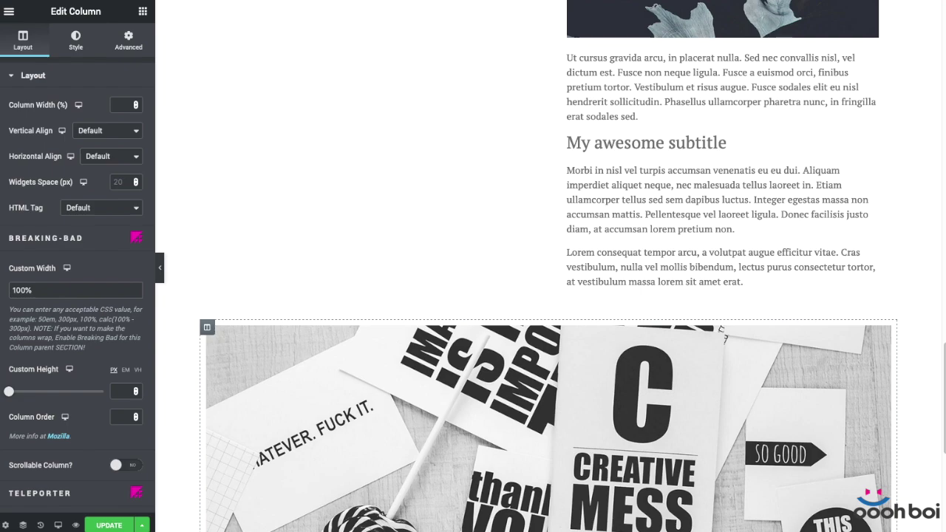
- Set the image section's Columns Gap to No Gap
right_click(207, 327)
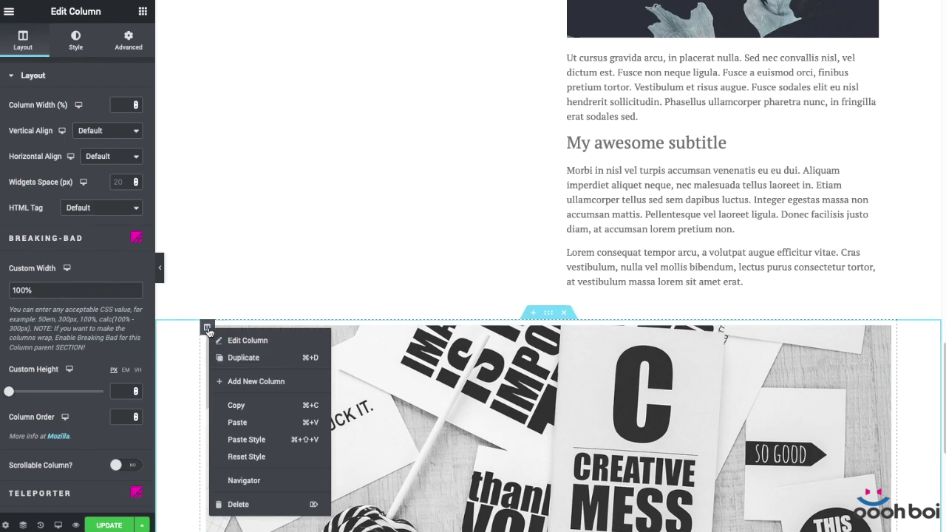
left_click(297, 426)
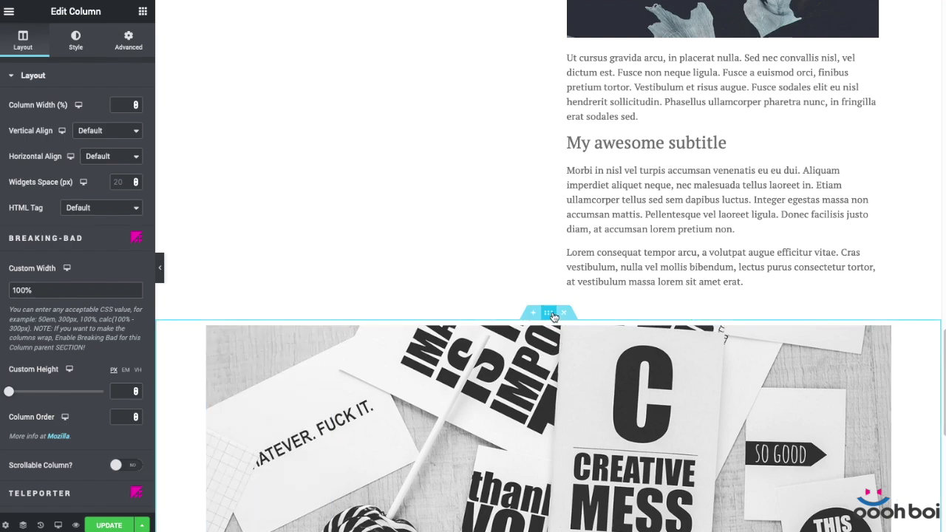
left_click(102, 204)
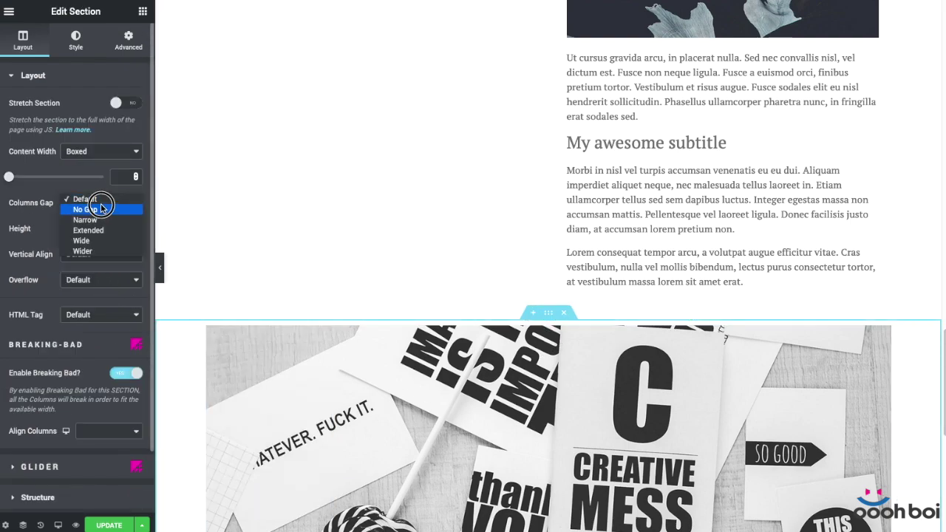
left_click(85, 210)
scroll(585, 417, "down", 10)
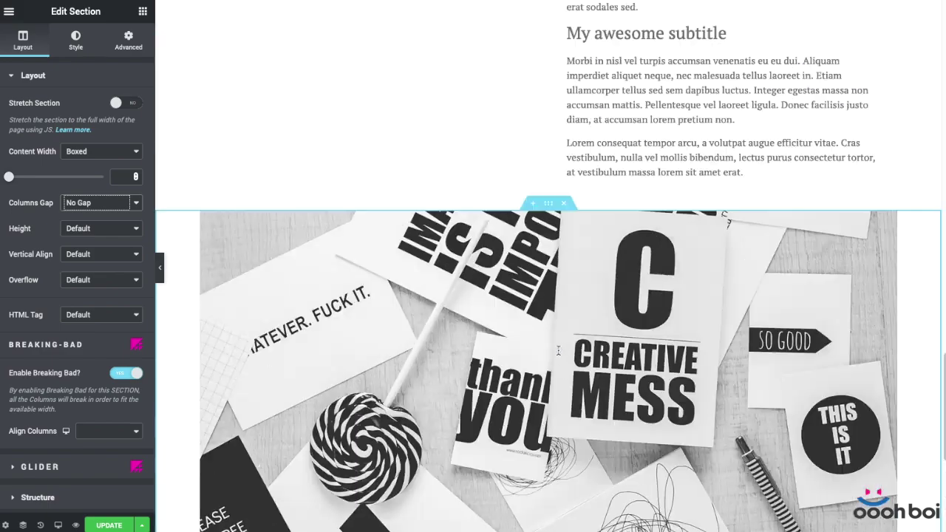
scroll(585, 417, "up", 10)
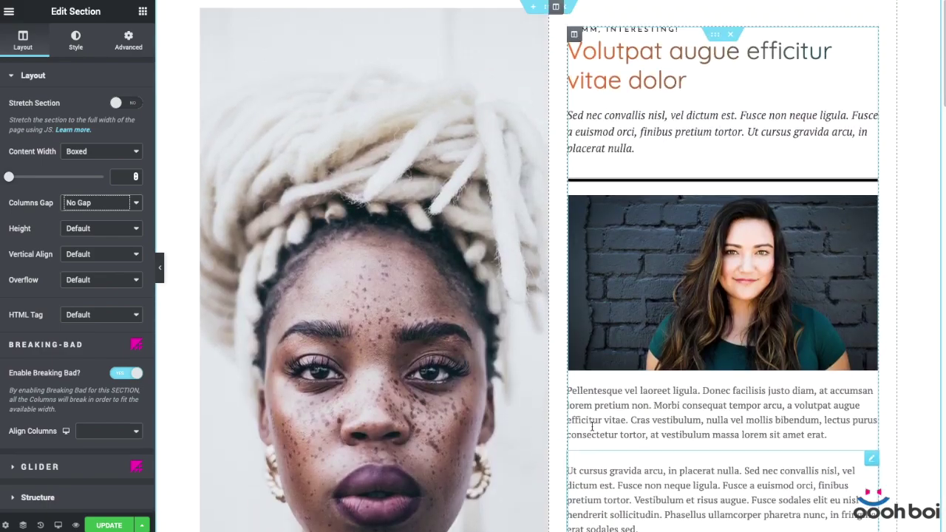
left_click(714, 35)
left_click(139, 50)
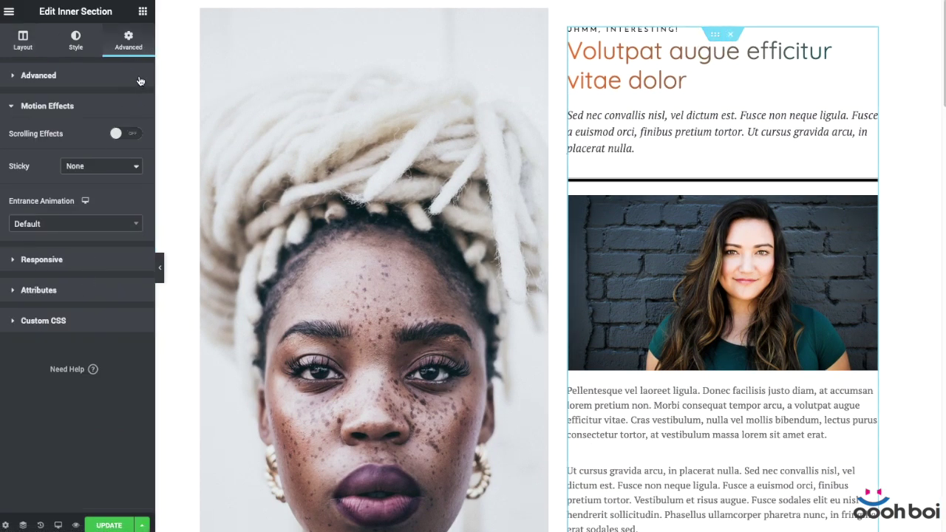
left_click(91, 166)
left_click(81, 175)
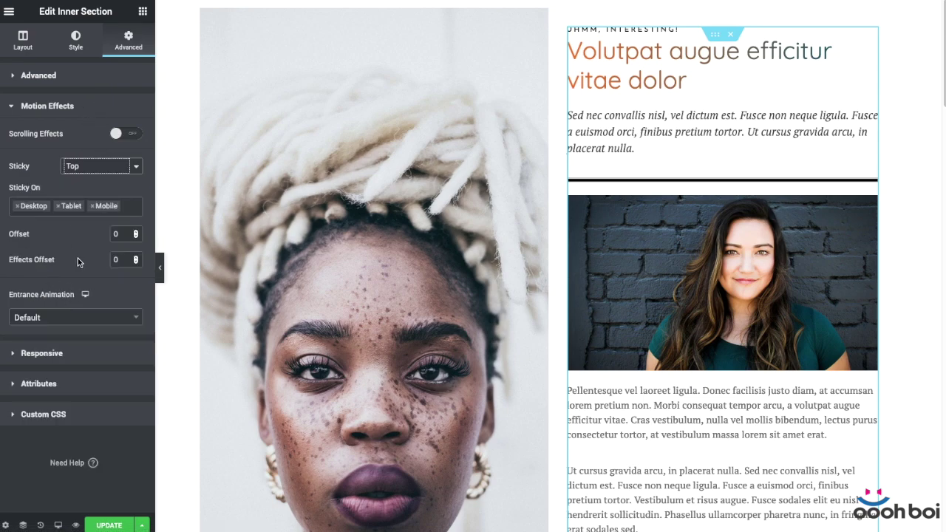
left_click(101, 167)
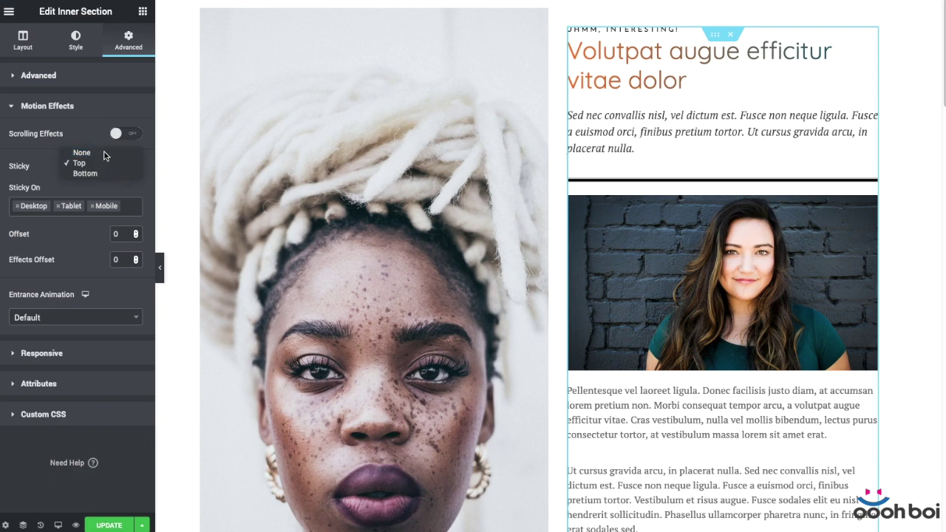
left_click(83, 152)
left_click(870, 202)
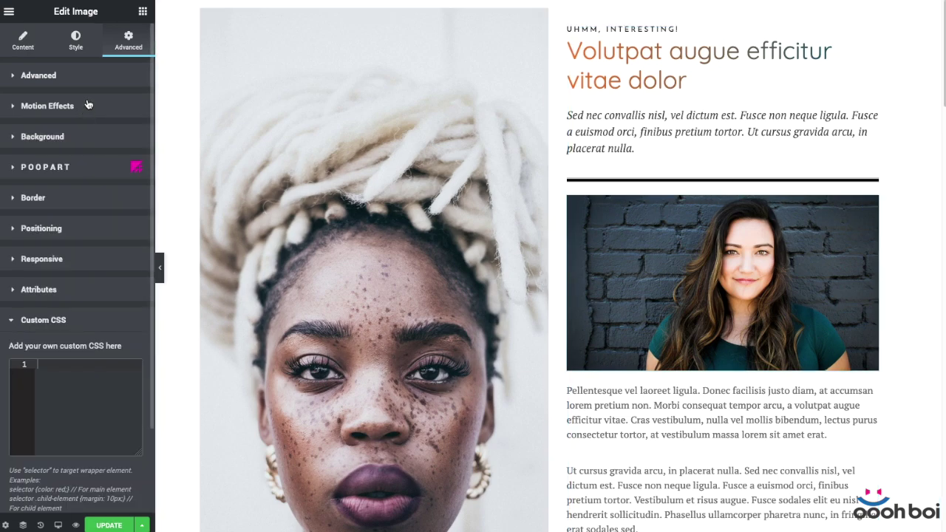
left_click(93, 112)
left_click(94, 196)
left_click(94, 205)
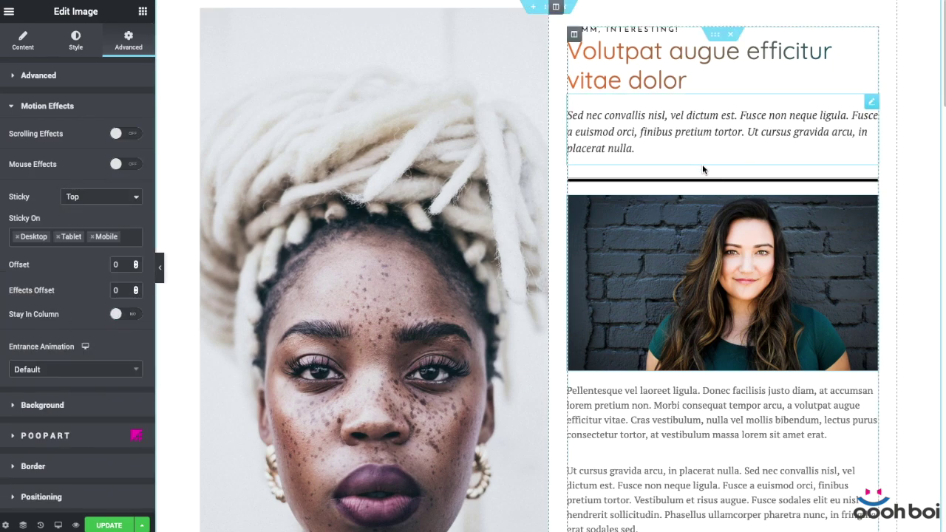
left_click(81, 198)
left_click(82, 184)
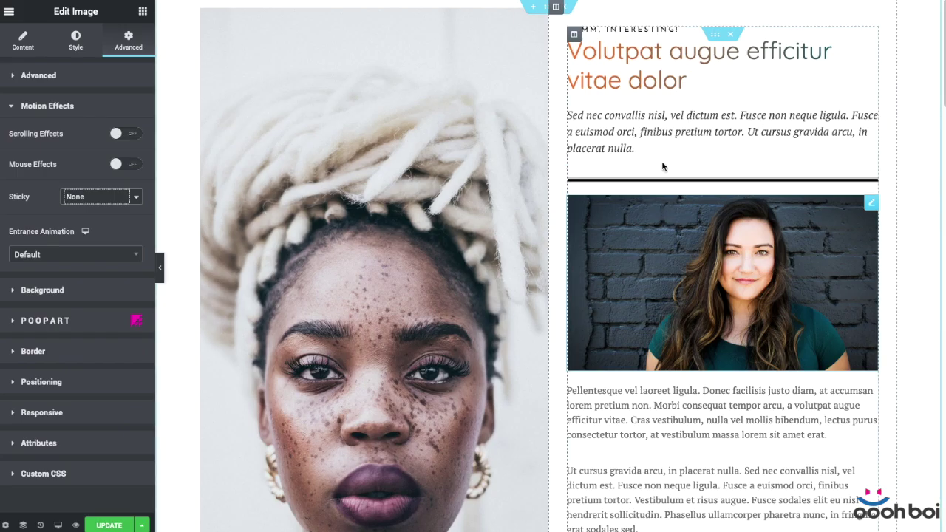
scroll(744, 162, "down", 10)
scroll(744, 165, "down", 5)
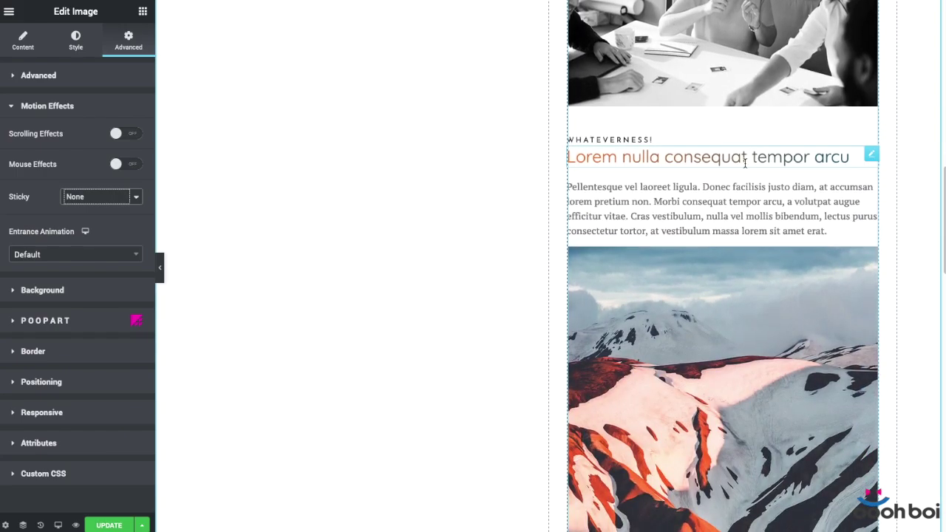
scroll(744, 165, "up", 10)
scroll(744, 162, "up", 1)
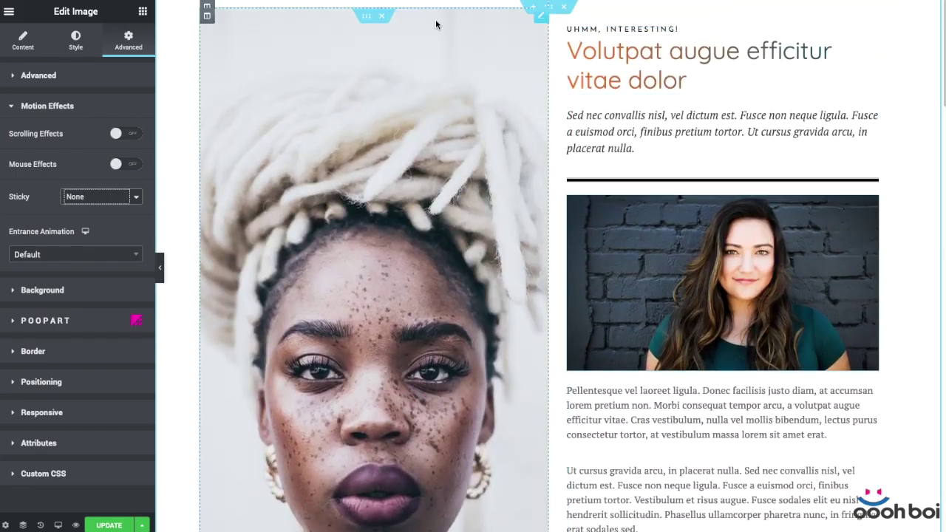
- Open the settings of the left portrait image's column
left_click(208, 7)
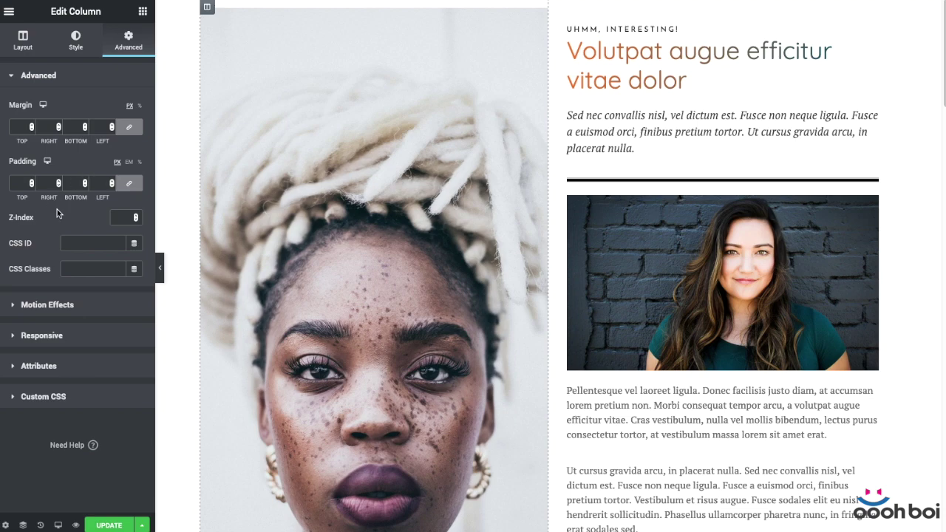
- Paste sticky-section-wrapper into the portrait column's CSS Classes field
left_click(90, 269)
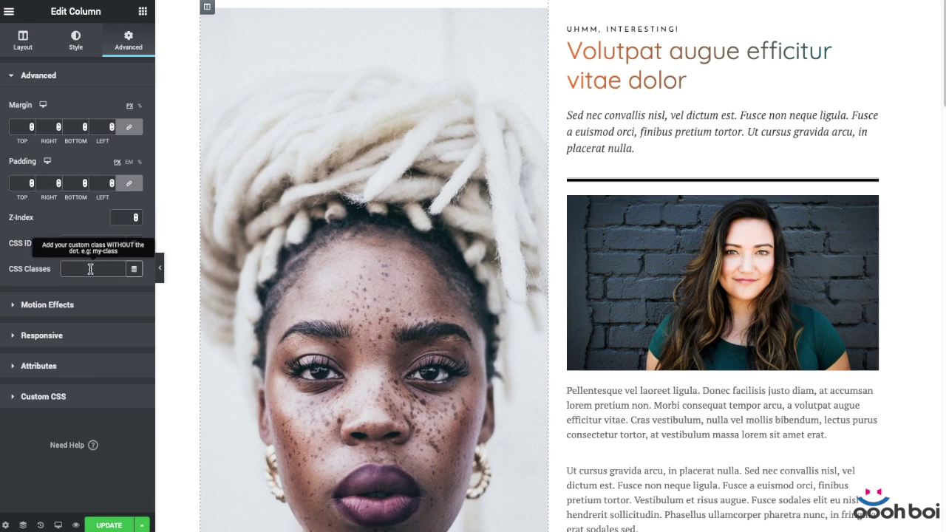
key("ctrl+v")
mouse_move(123, 269)
left_mouse_down()
mouse_move(48, 272)
mouse_move(118, 269)
left_mouse_up()
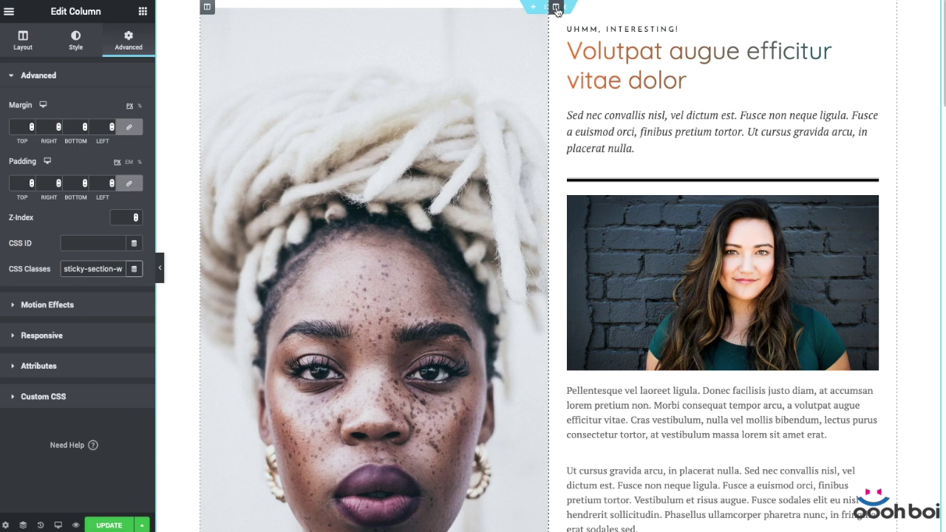
- Give the text column the CSS class sticky-section-wrapper as well
left_click(556, 7)
left_click(128, 40)
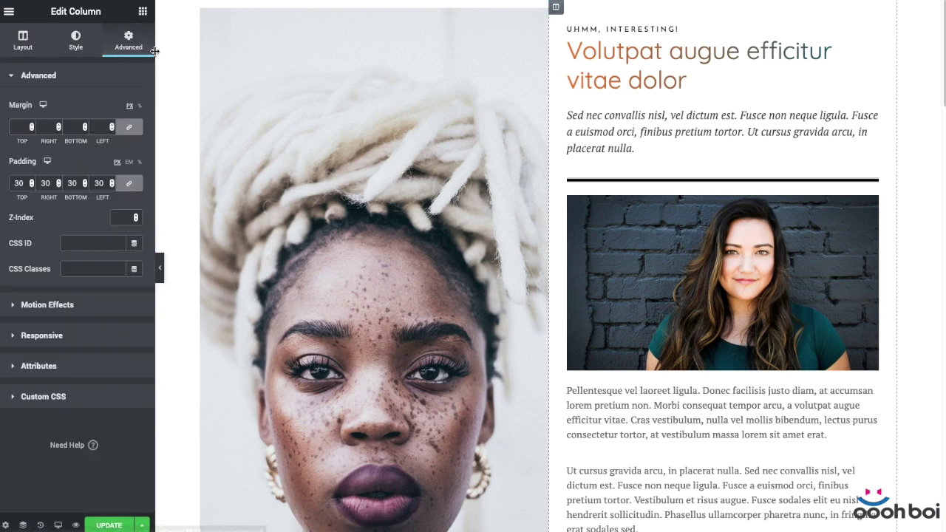
left_click(105, 271)
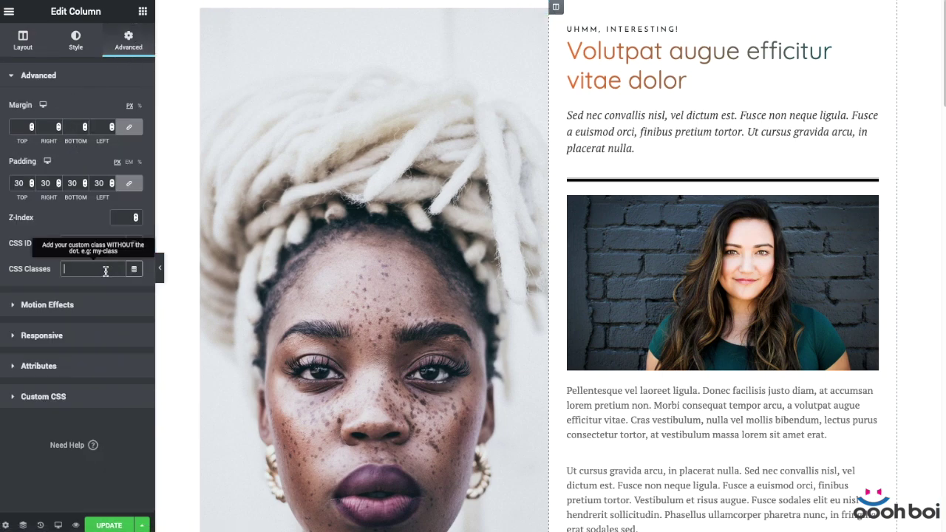
key("ctrl+v")
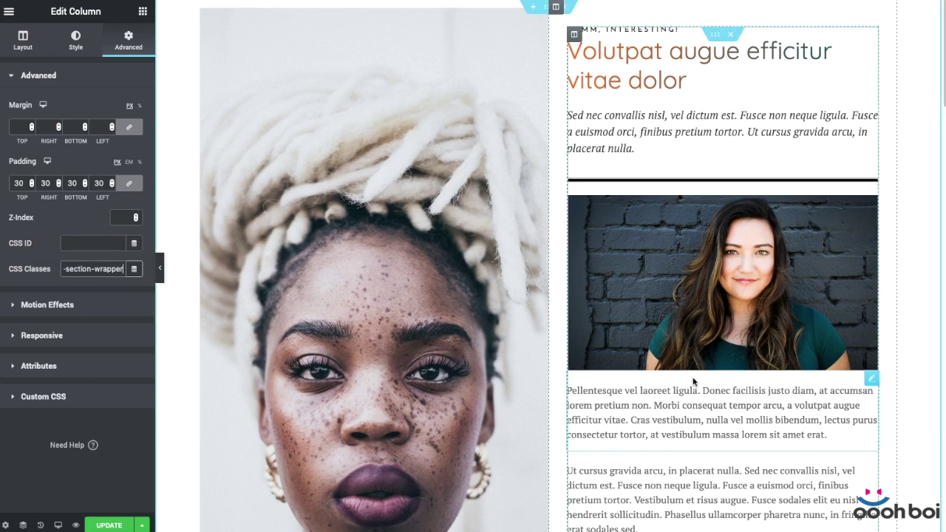
key("ctrl+a")
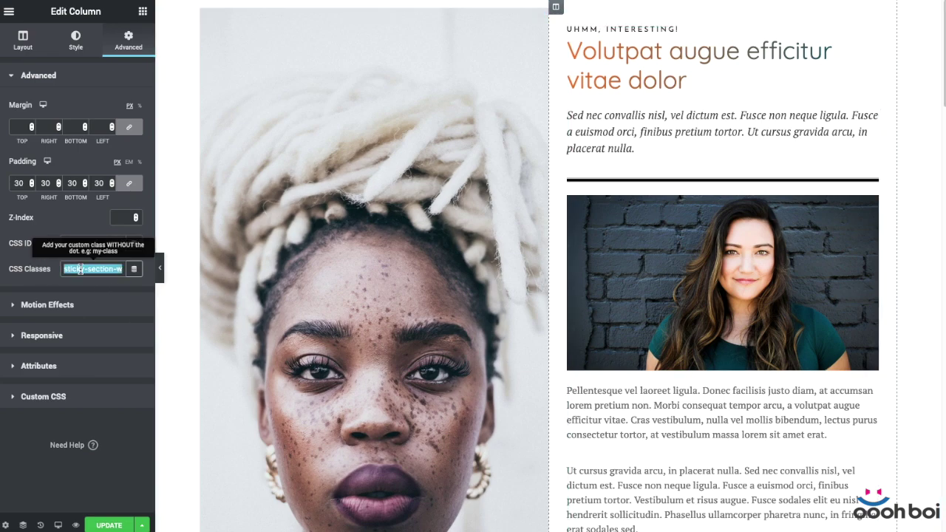
left_click(290, 113)
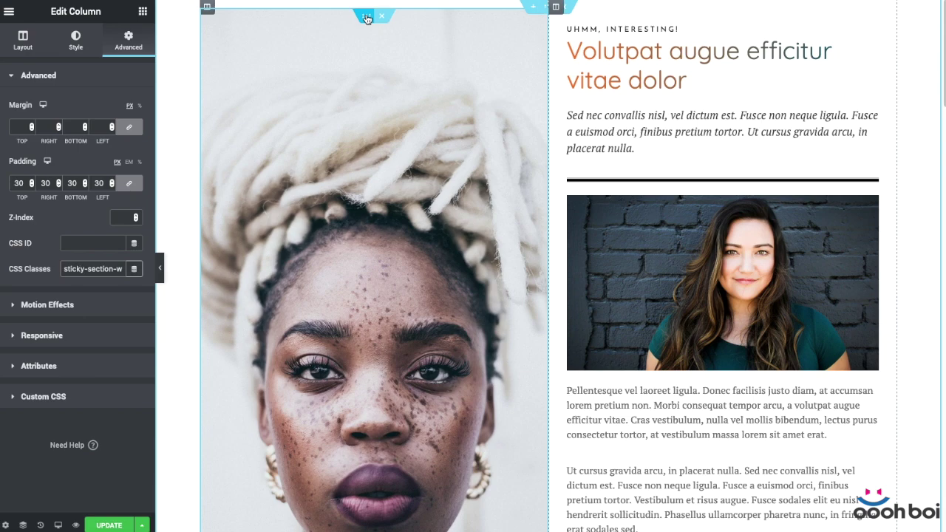
left_click(345, 162)
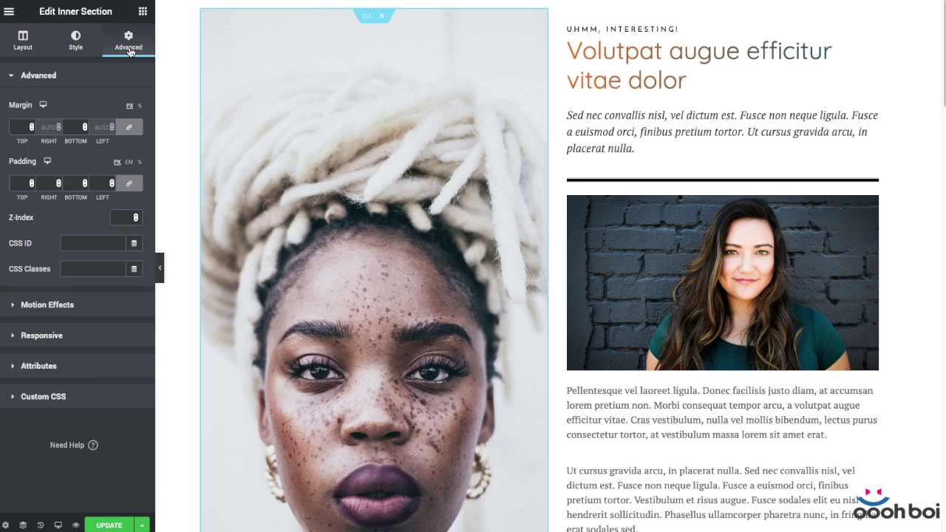
- Trim the pasted class to sticky-section in the inner section's CSS Classes field and copy it
left_click(41, 77)
left_click(41, 77)
left_click(87, 268)
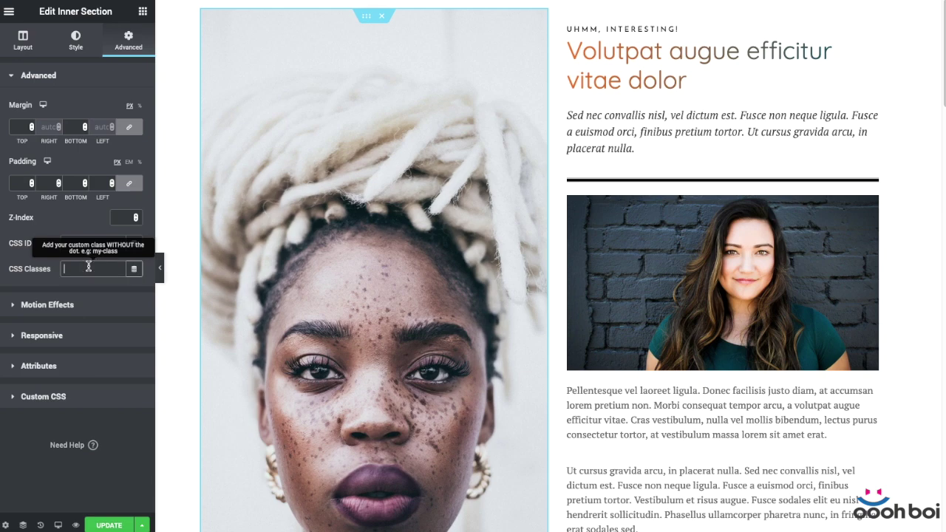
type("inner-section-wrapper")
left_click_drag(90, 268, 71, 274)
key("BackSpace")
right_click(85, 270)
left_click(120, 305)
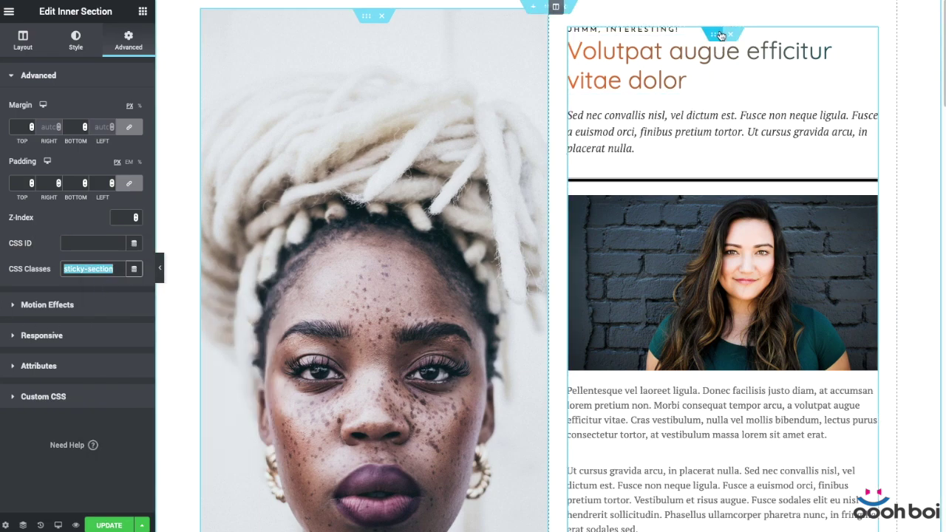
- Check Motion Effects, then paste sticky-section back into the CSS Classes field
left_click(47, 305)
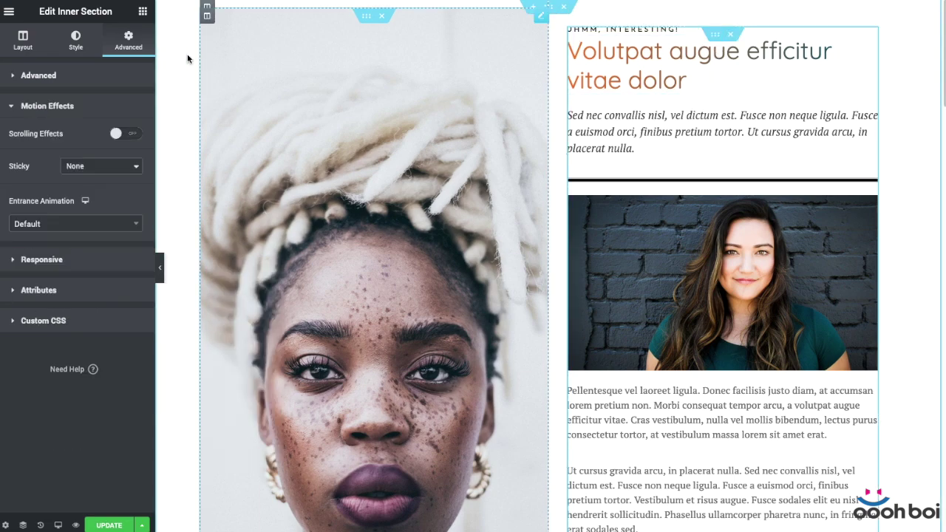
left_click(111, 77)
left_click(90, 270)
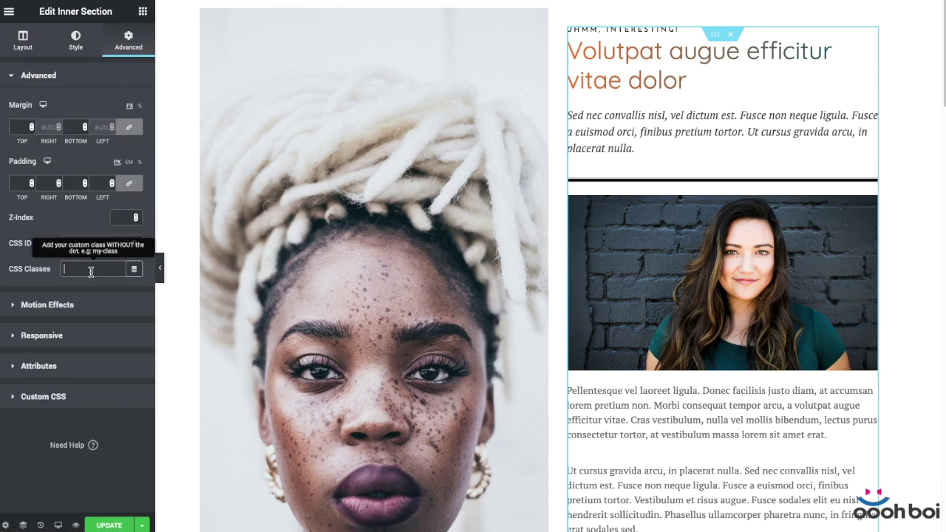
key("ctrl+v")
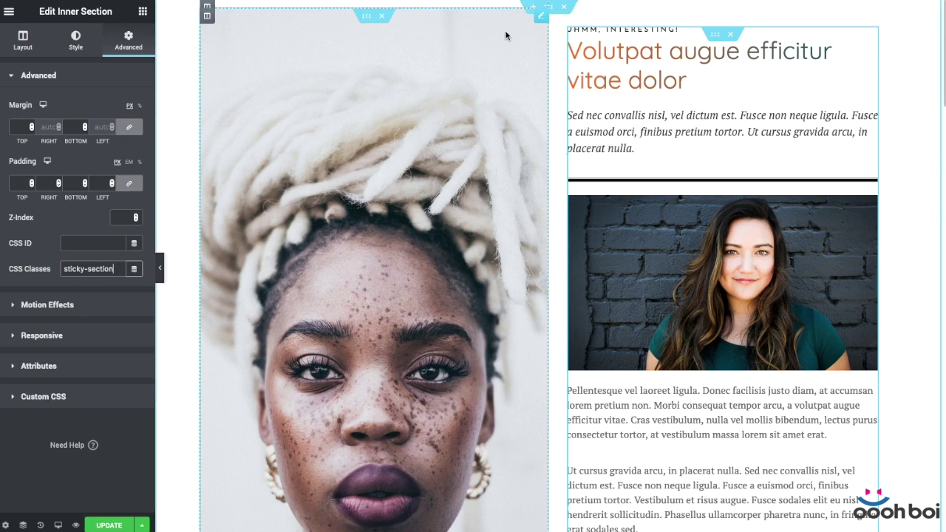
- Check the left portrait image's Advanced Custom CSS and find it empty
left_click(503, 56)
left_click(128, 42)
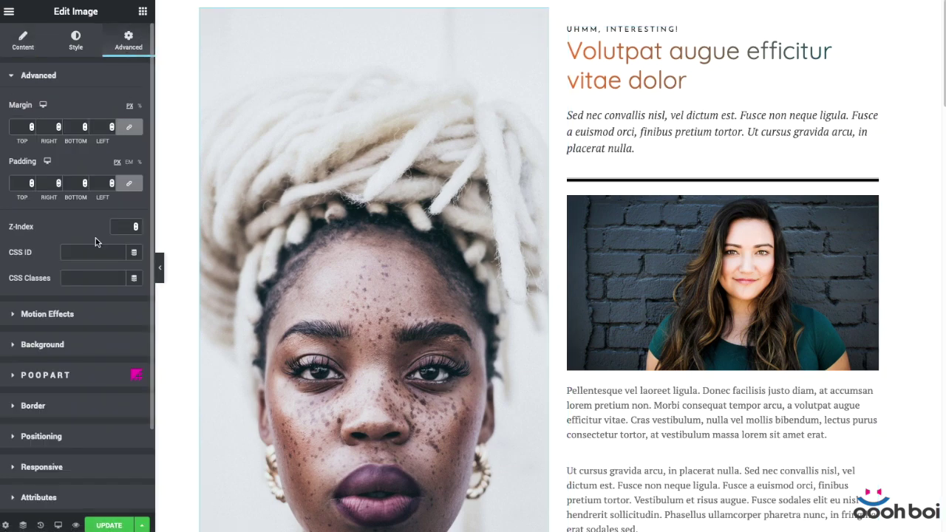
scroll(42, 410, "down", 3)
left_click(43, 370)
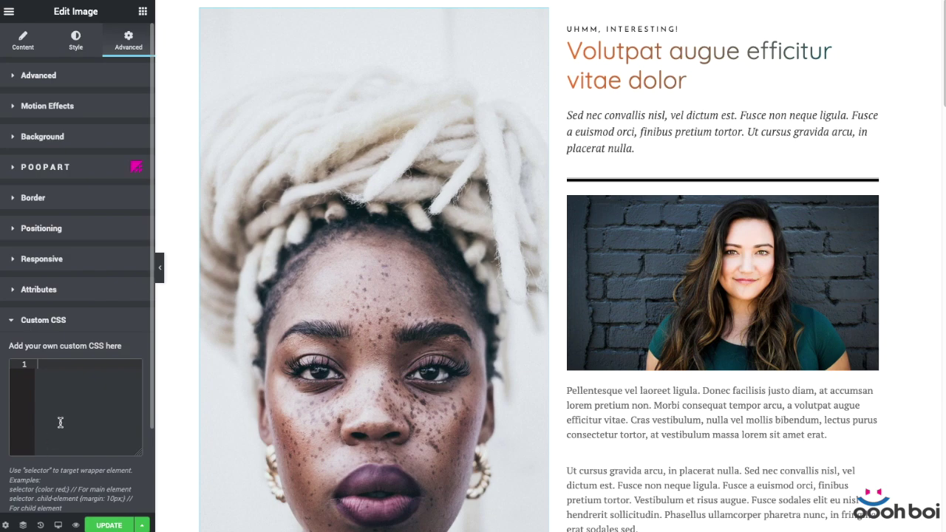
- Check the Custom CSS of the paragraph under the woman's photo, find it empty, and collapse it
left_click(671, 416)
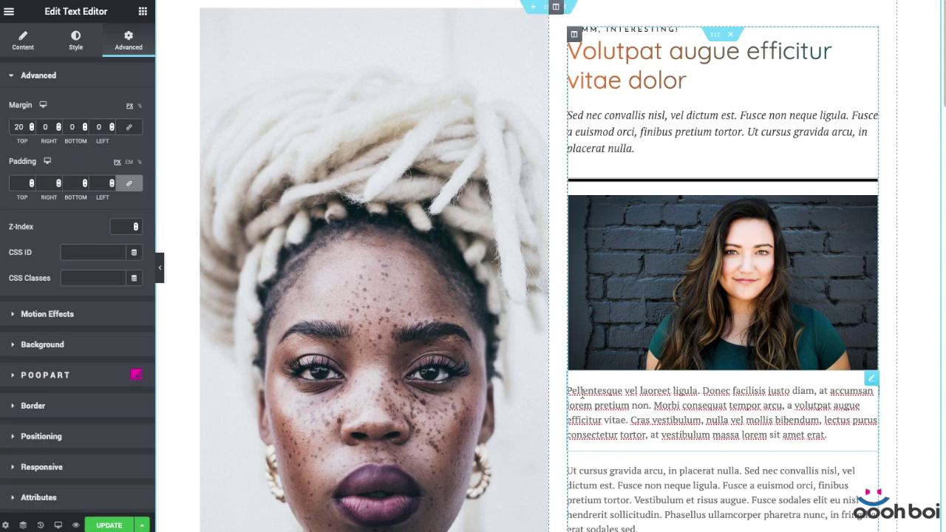
scroll(89, 311, "down", 2)
left_click(79, 446)
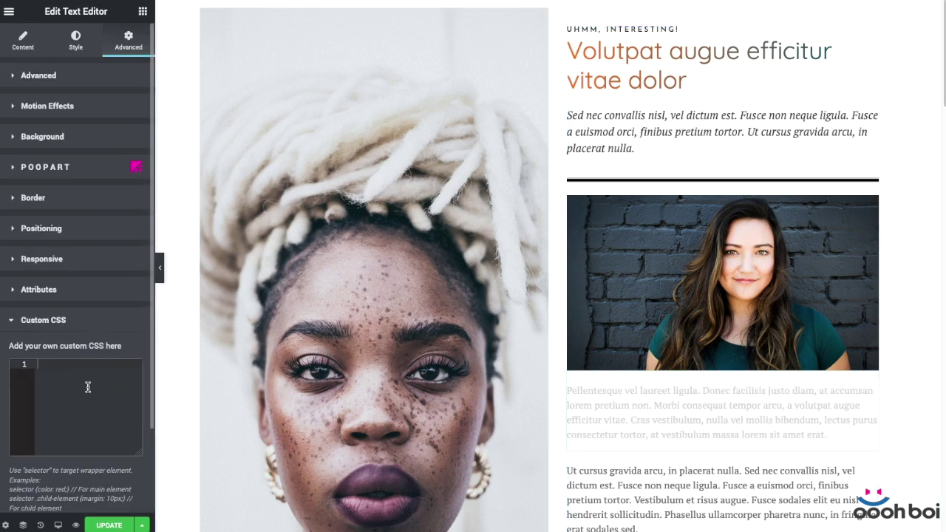
left_click(96, 320)
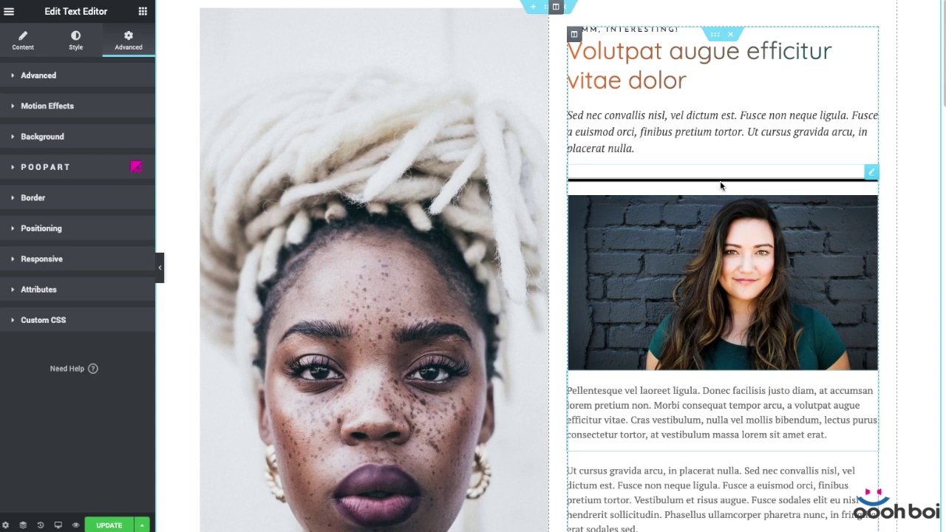
- Open Page Settings for the _OoohBoi Sticky Scrolling page
left_click(7, 525)
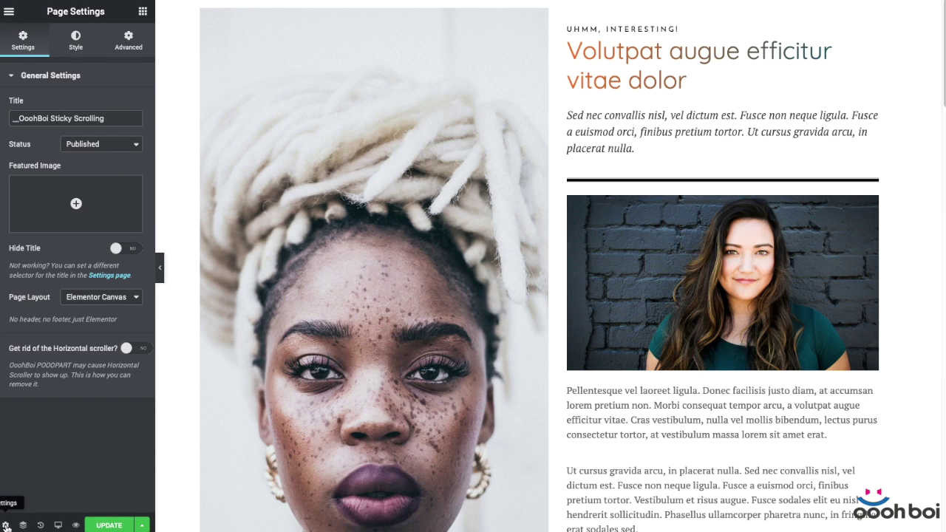
- Paste the .elementor-widget-wrap display: block !important rule into the page's Custom CSS and highlight its selector
left_click(136, 44)
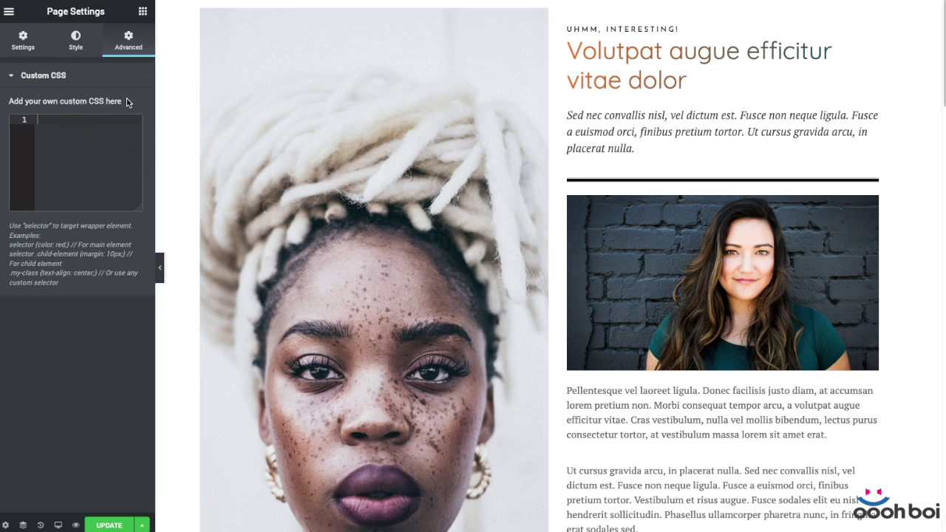
left_click_drag(126, 101, 10, 102)
left_click(99, 188)
mouse_move(207, 8)
key("ctrl+v")
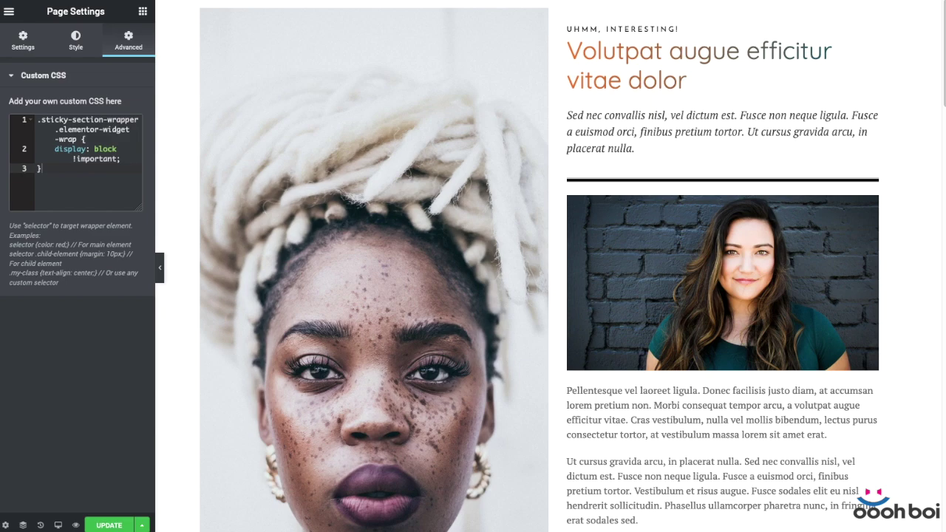
left_click(70, 135)
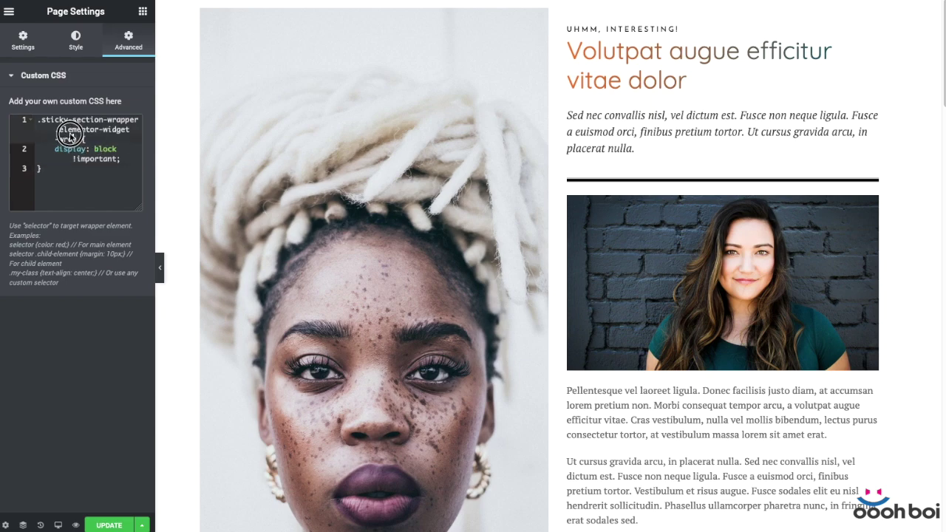
left_click(56, 130)
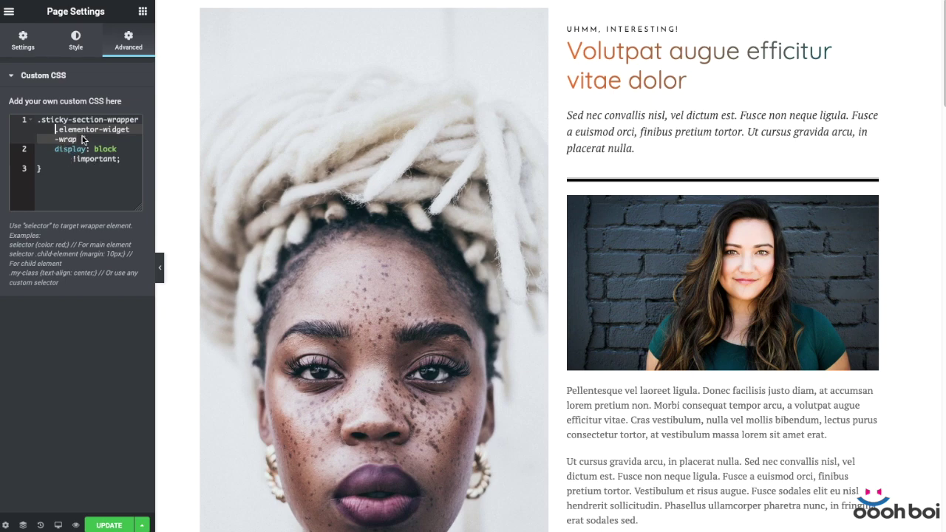
triple_click(43, 120)
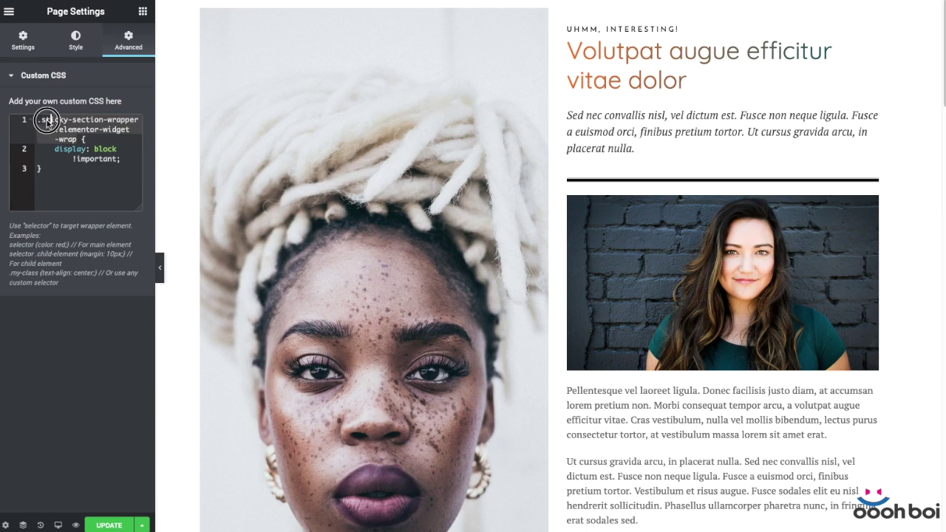
left_click(86, 129)
left_click(82, 150)
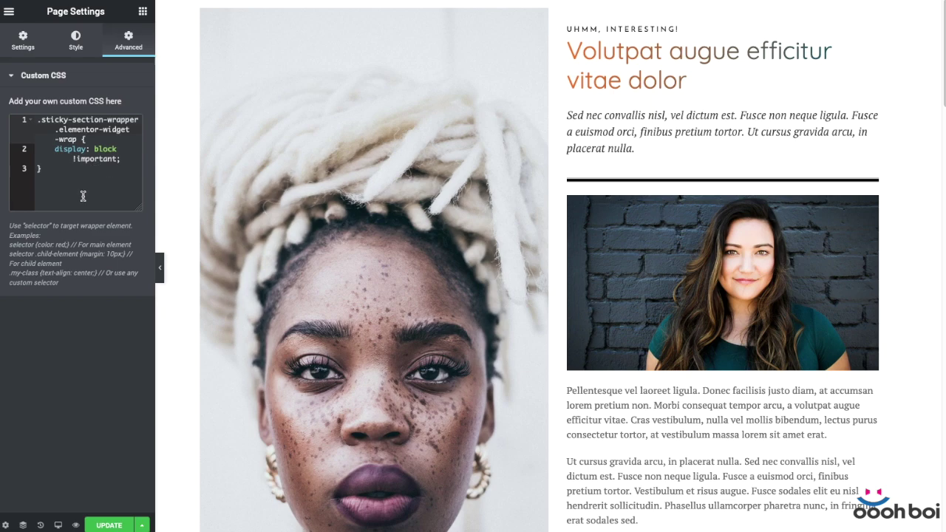
- On a new line, add the .sticky-section rule with position: sticky; top: 0
left_click(59, 168)
key("Return")
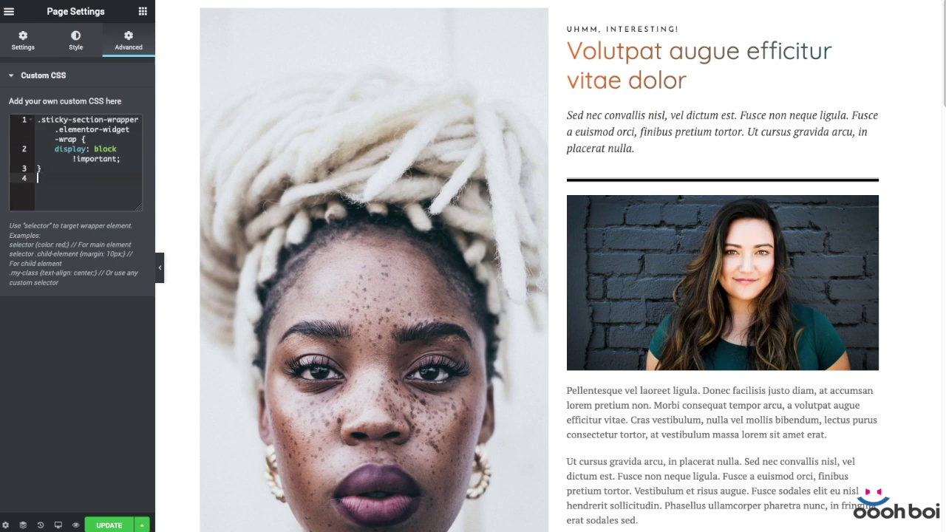
key("ctrl+v")
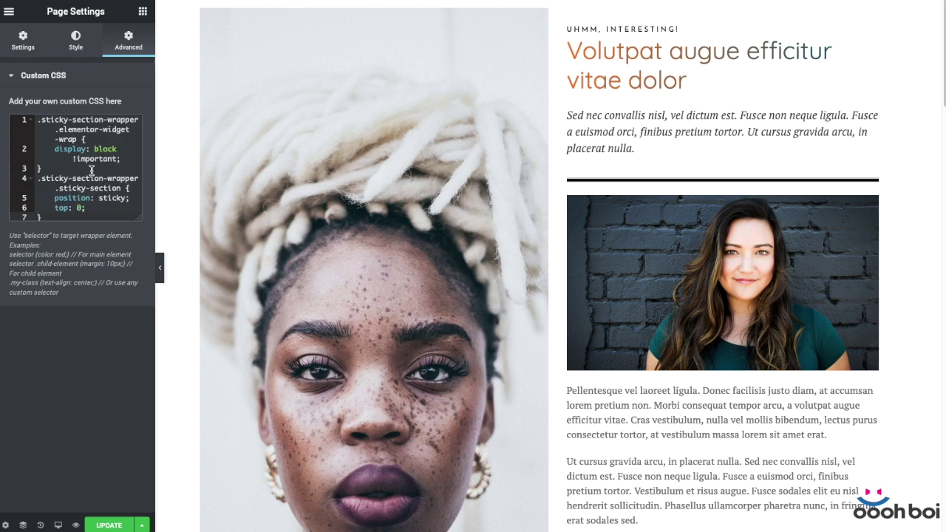
left_click(54, 188)
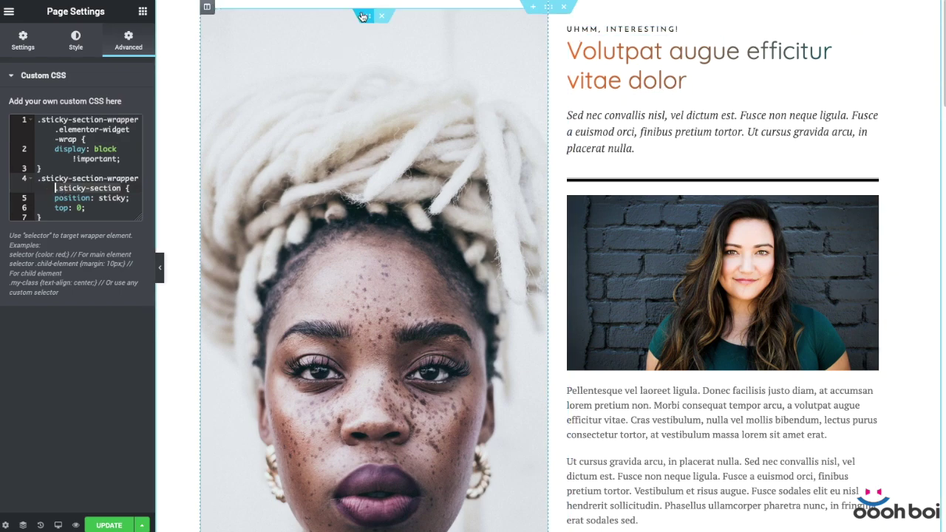
left_click(80, 200)
scroll(456, 251, "down", 20)
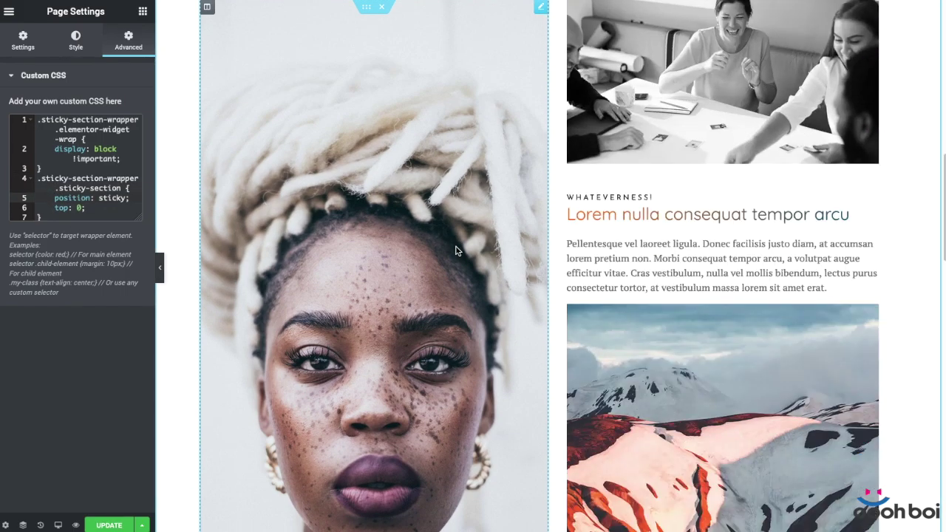
scroll(456, 251, "down", 5)
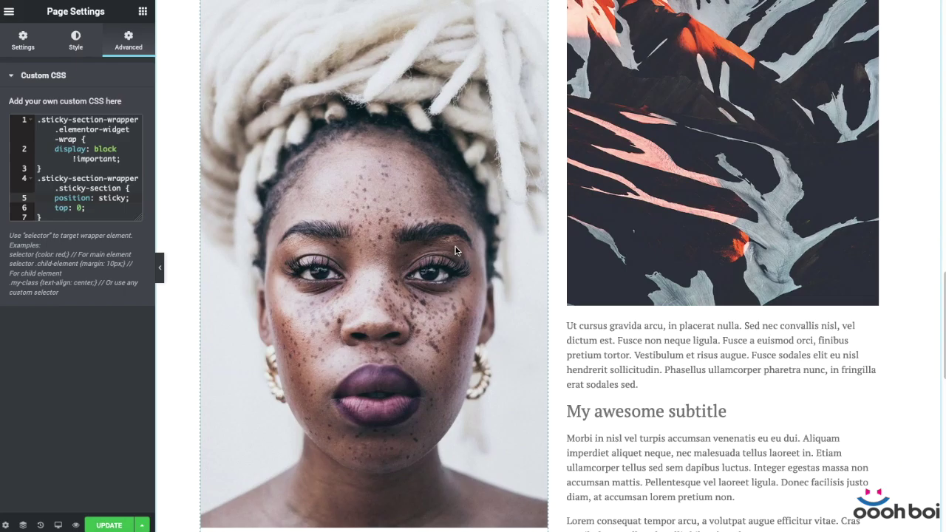
scroll(456, 251, "down", 10)
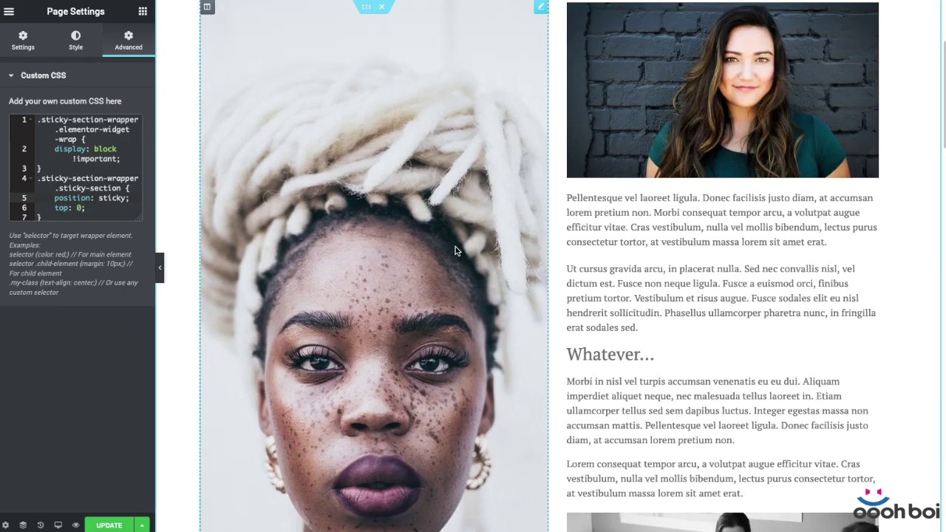
scroll(455, 251, "up", 3)
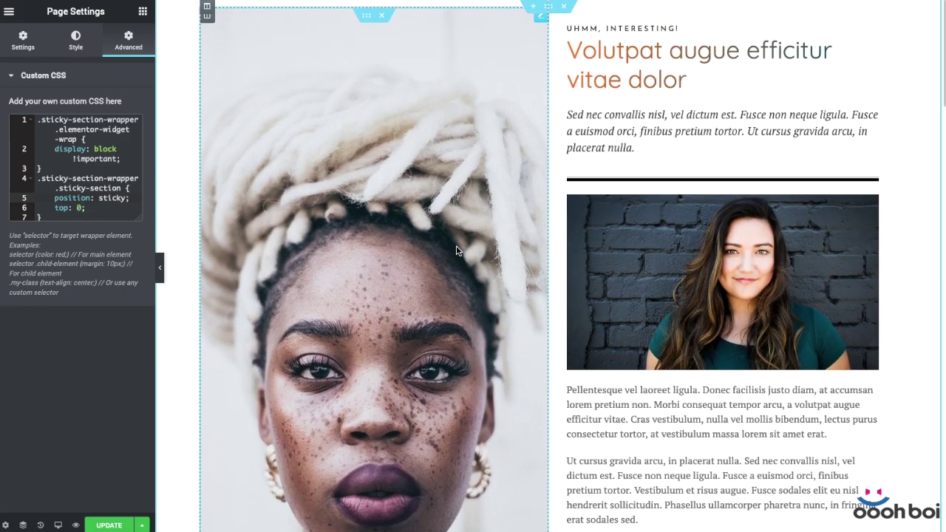
scroll(456, 251, "down", 15)
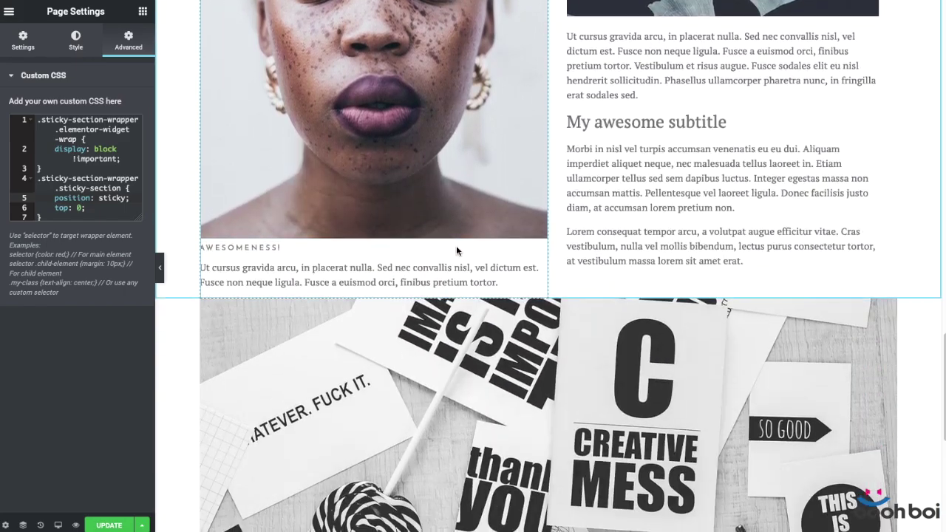
scroll(456, 252, "down", 5)
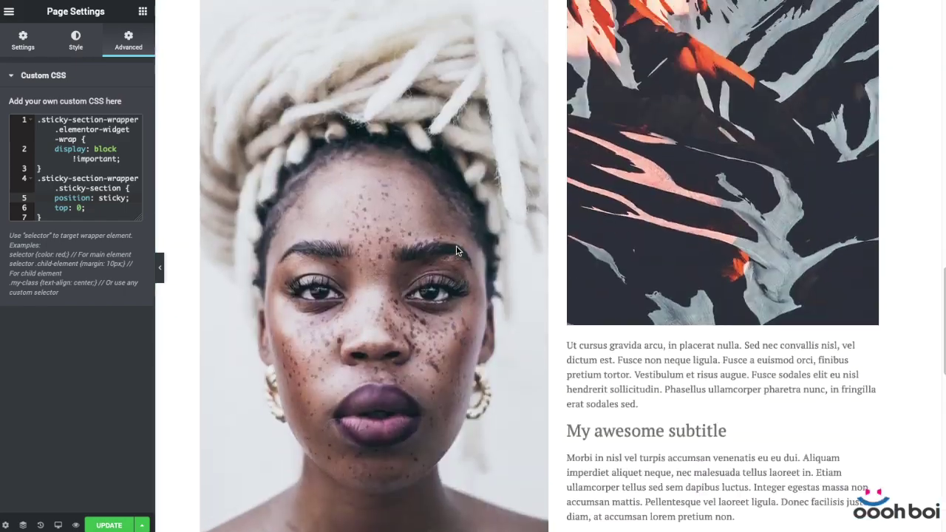
scroll(456, 251, "down", 5)
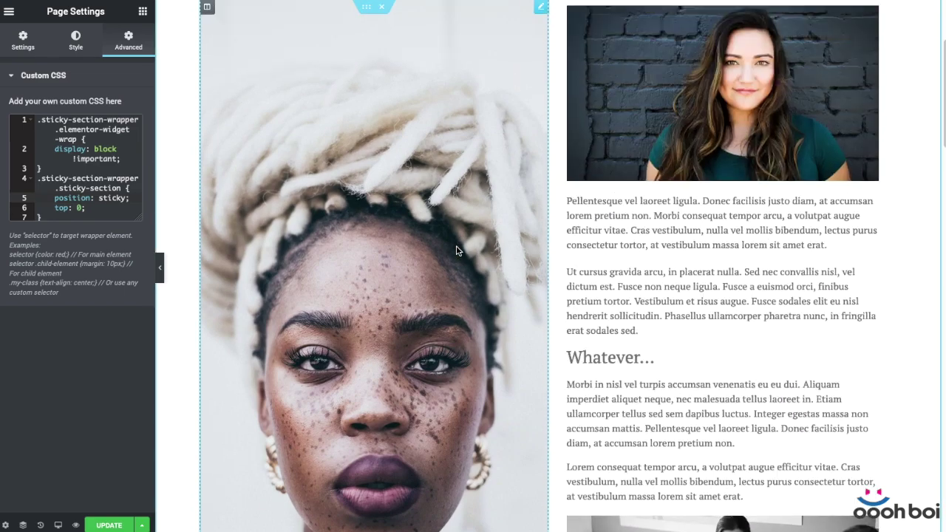
scroll(456, 251, "up", 3)
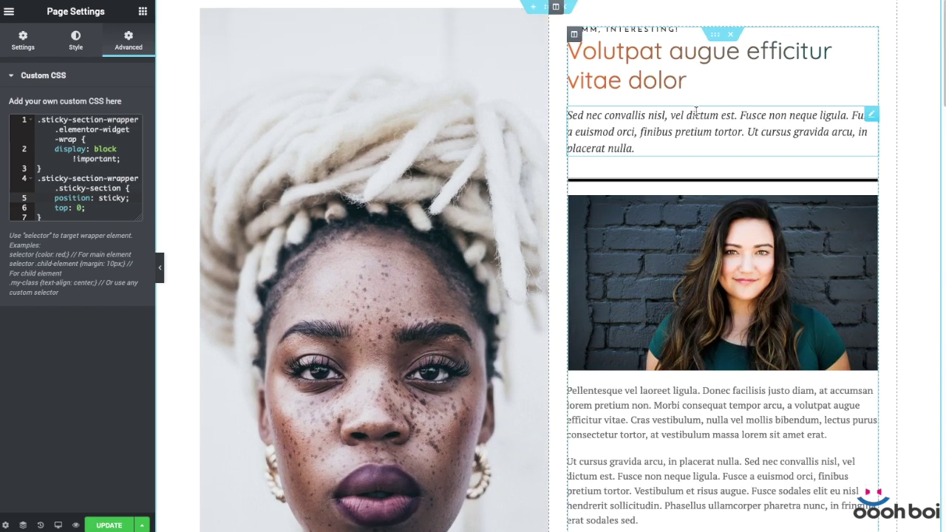
- Select the right column's inner section and scroll the preview to check the sticky-section behaviour
left_click(714, 35)
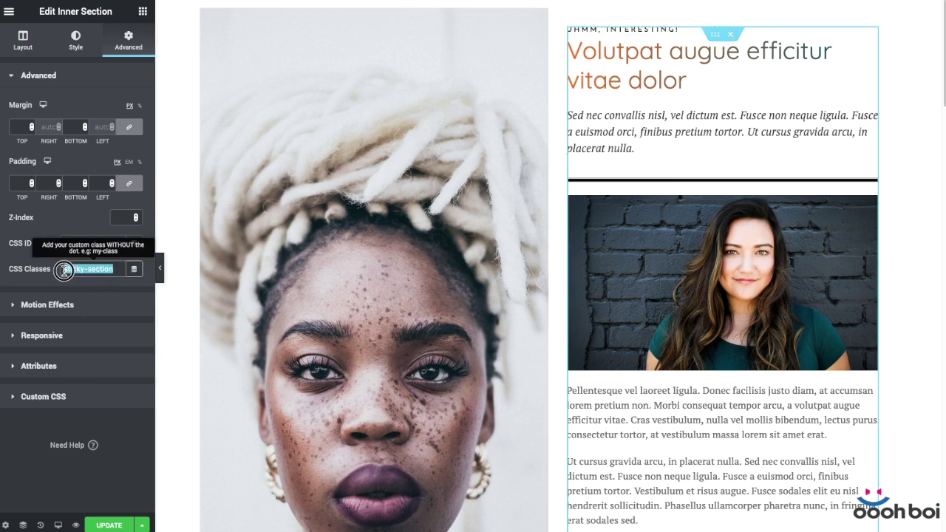
scroll(627, 215, "down", 15)
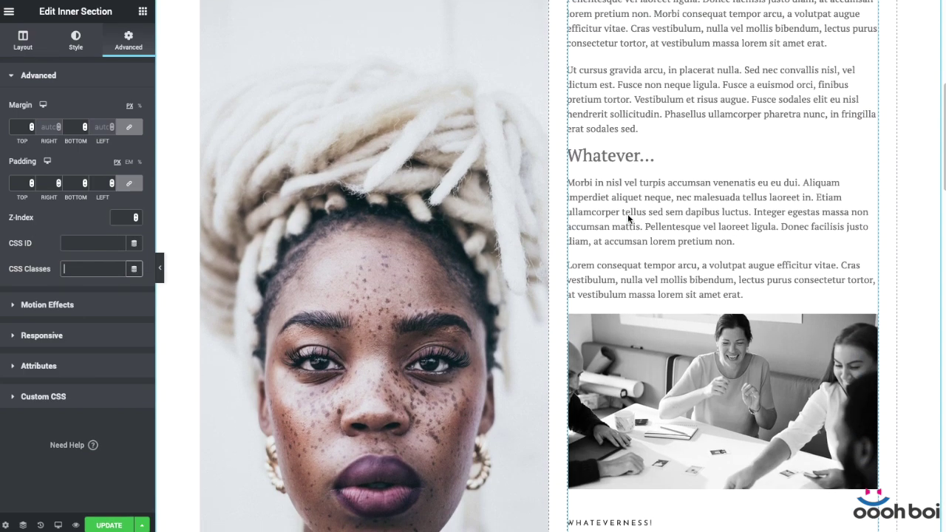
scroll(627, 218, "up", 4)
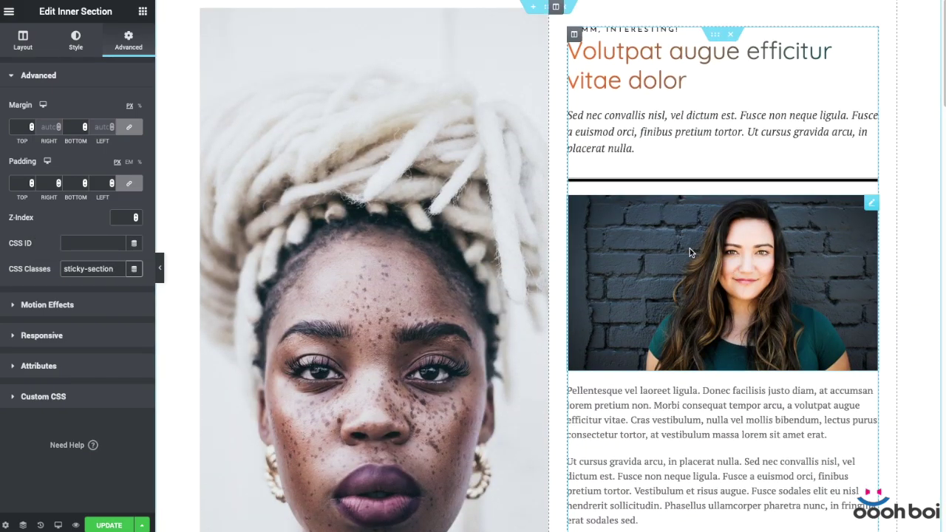
scroll(689, 248, "down", 12)
scroll(692, 267, "up", 11)
scroll(692, 266, "up", 1)
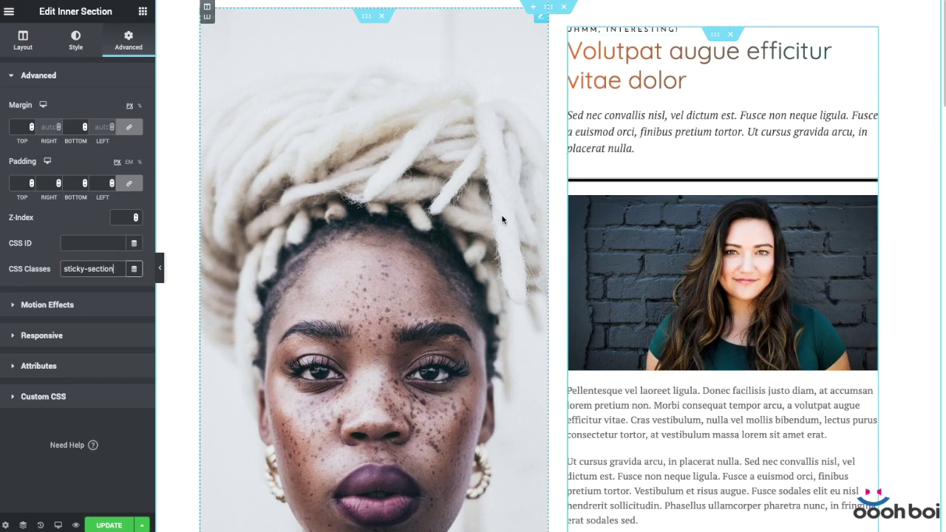
- Duplicate the right column, then delete the copy's main heading, UHMM, INTERESTING! label and portrait
right_click(556, 9)
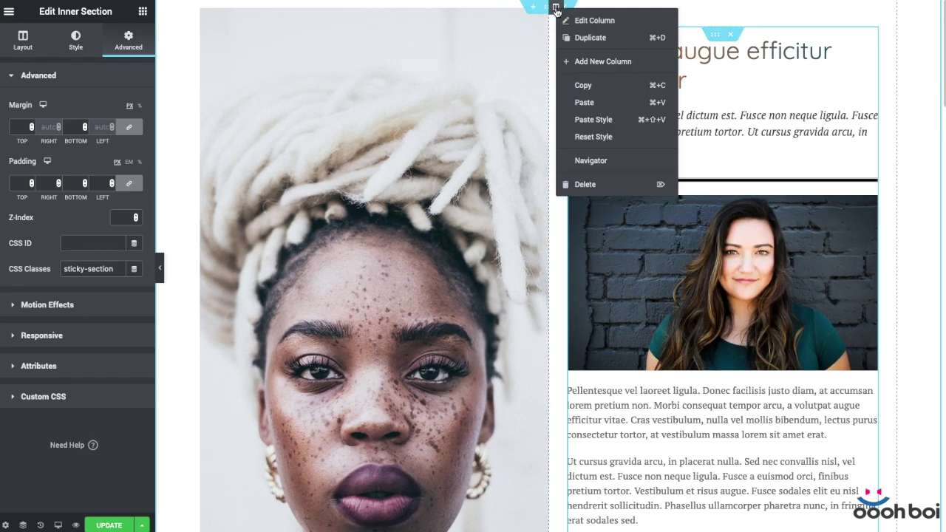
left_click(606, 38)
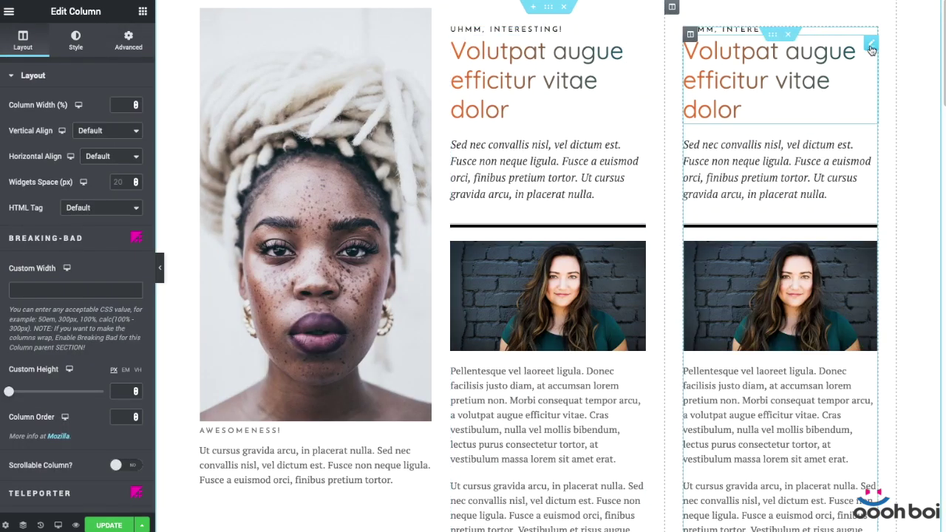
right_click(872, 46)
left_click(869, 219)
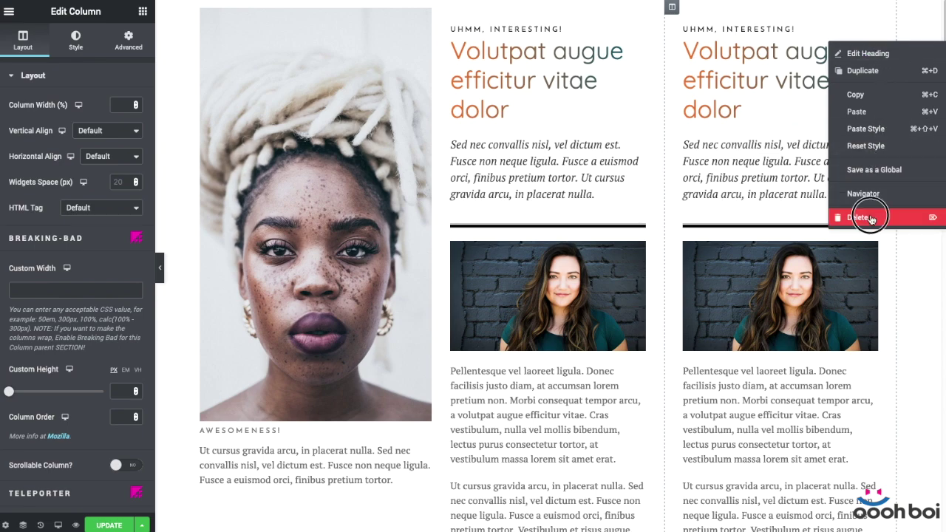
right_click(871, 35)
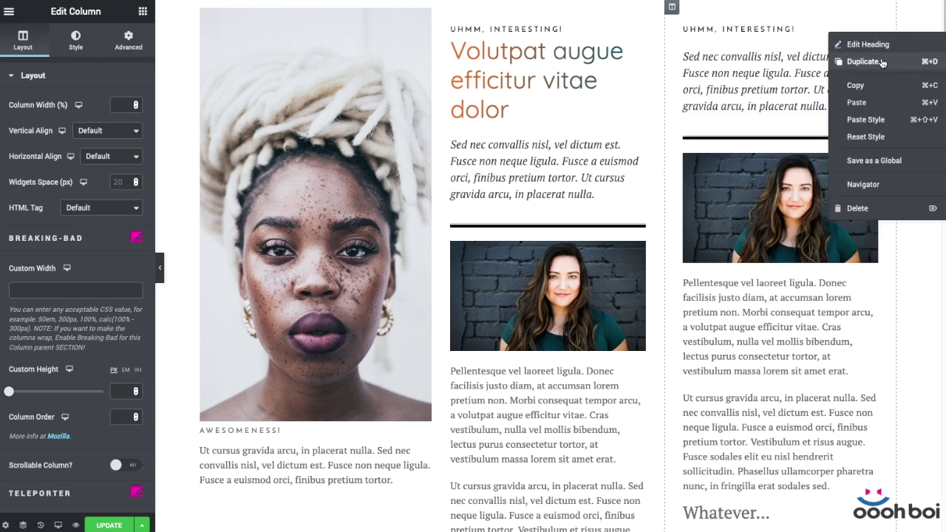
left_click(859, 209)
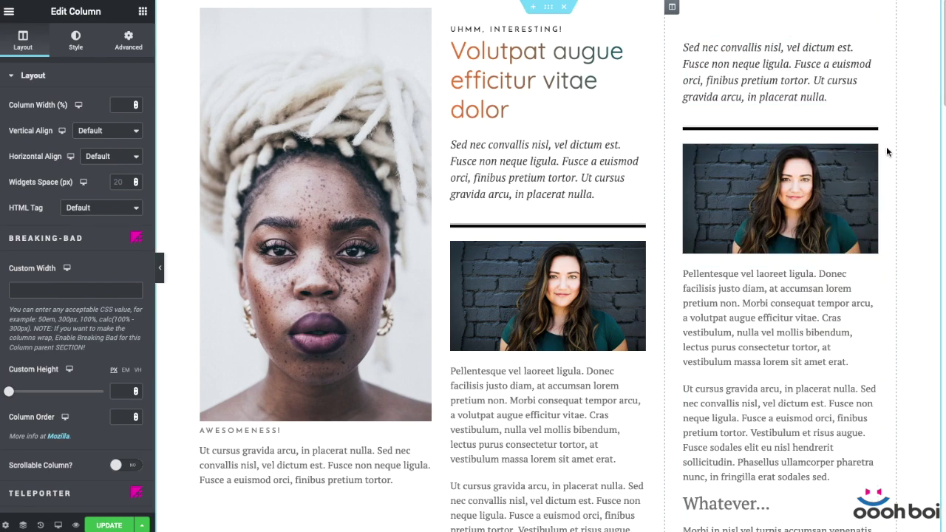
right_click(874, 152)
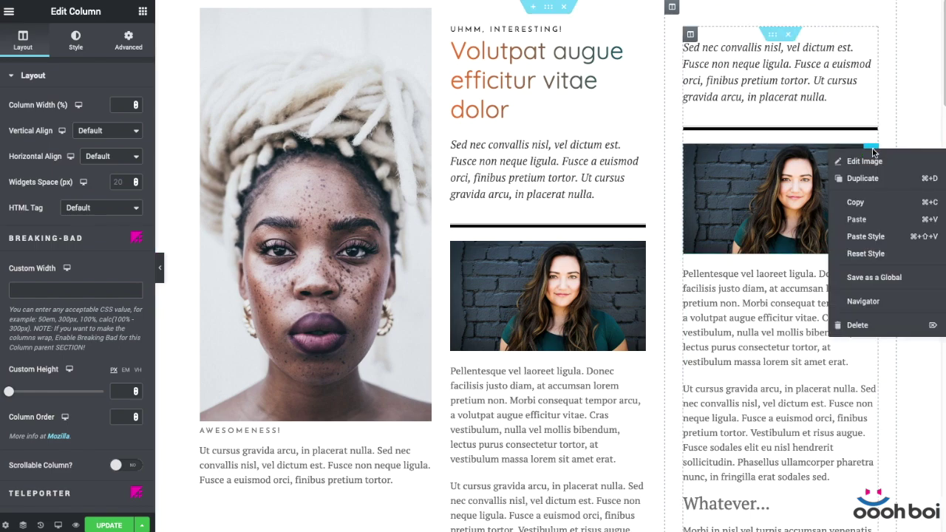
left_click(867, 324)
- Delete a paragraph, the WHATEVERNESS! heading, the mountain image and the Lorem nulla consequat heading from the copy
scroll(826, 316, "down", 2)
right_click(871, 255)
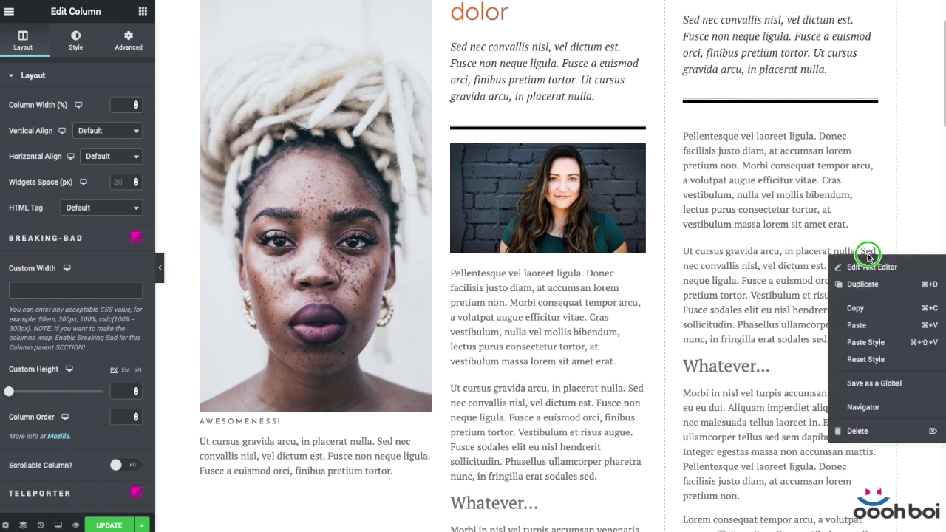
left_click(872, 430)
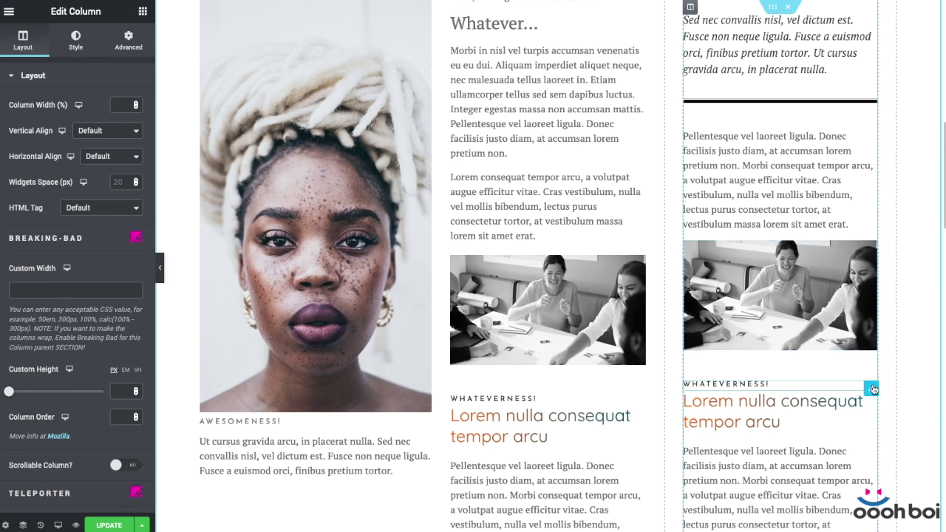
right_click(872, 388)
left_click(857, 525)
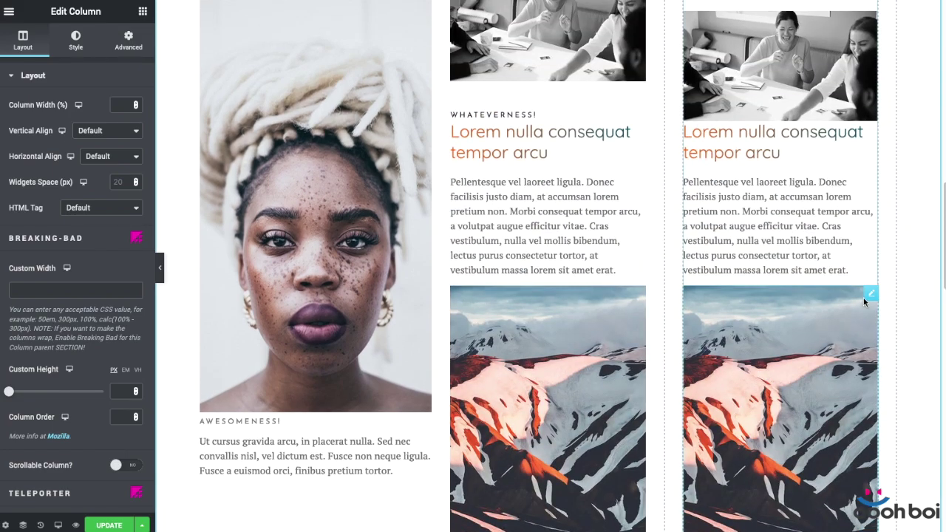
right_click(867, 294)
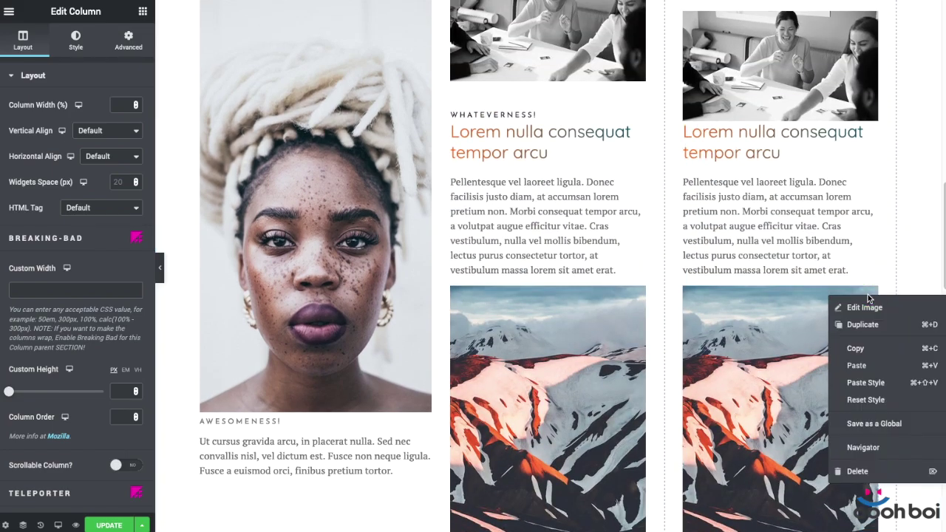
left_click(849, 403)
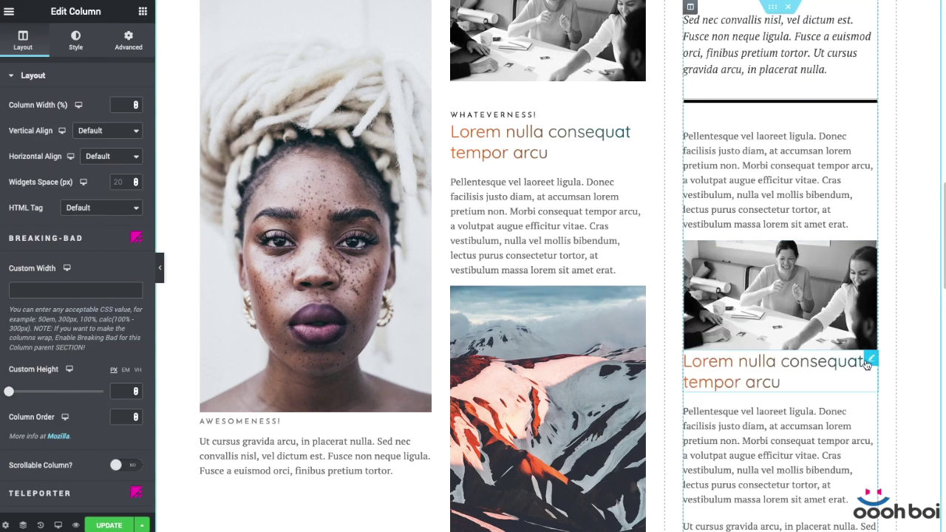
right_click(867, 364)
left_click(857, 526)
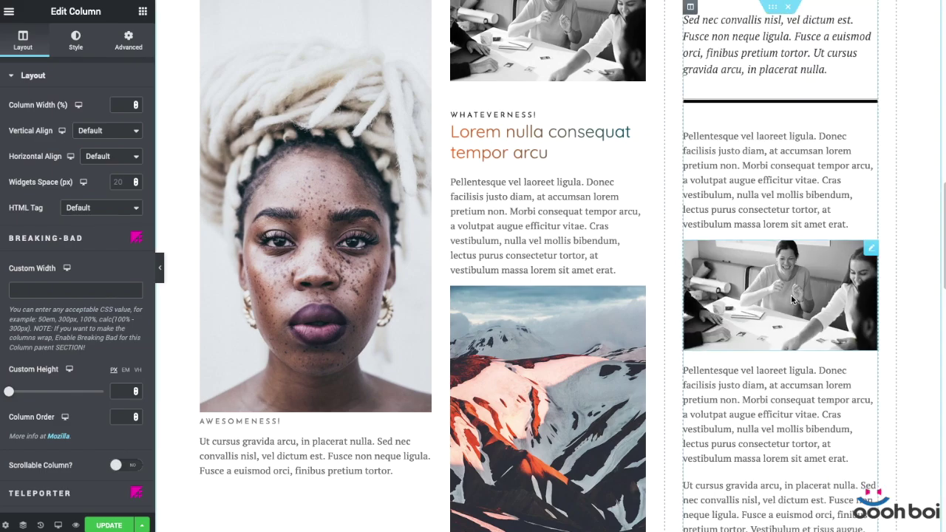
- Delete one more paragraph from the third column and scroll the preview to check the result
scroll(791, 294, "down", 5)
scroll(790, 294, "up", 5)
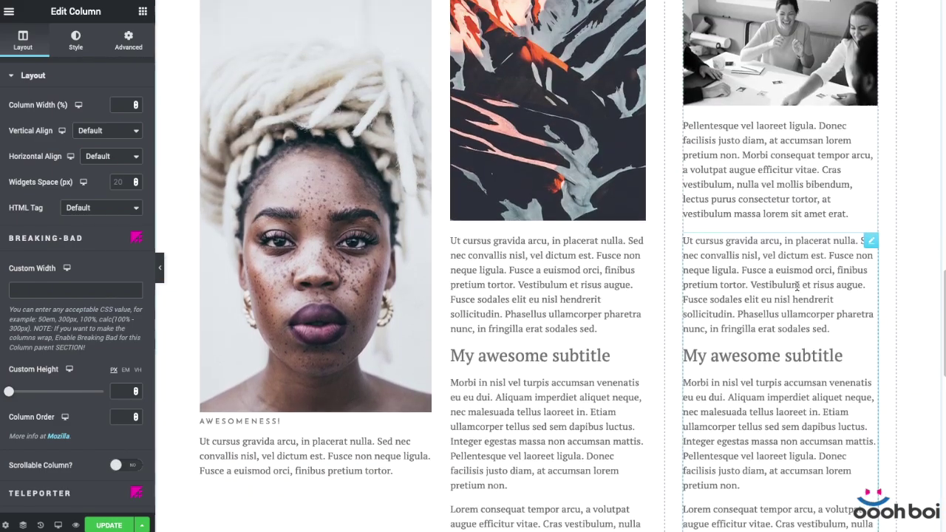
right_click(874, 253)
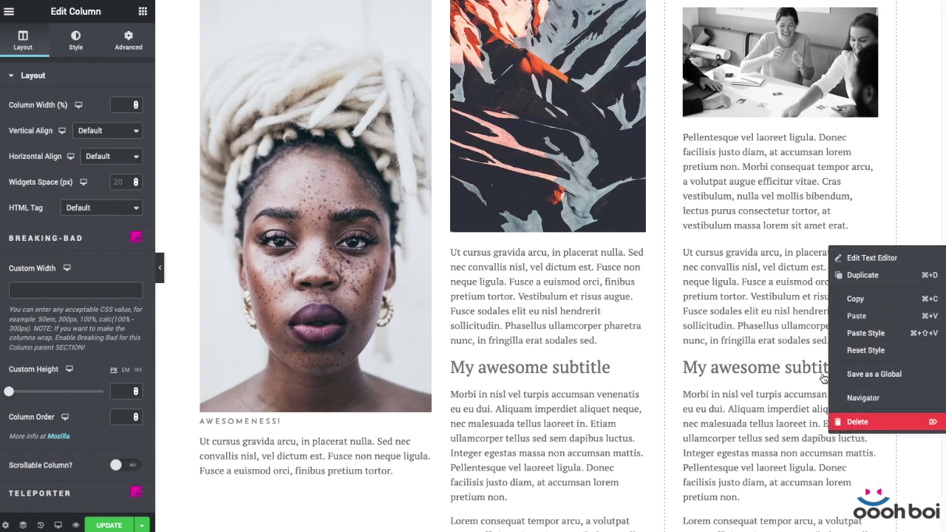
left_click(857, 421)
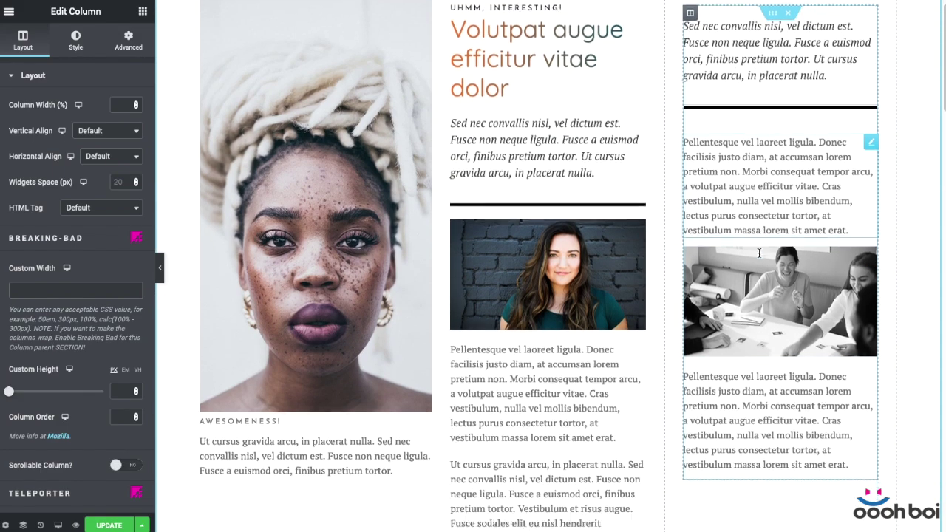
scroll(758, 252, "down", 2)
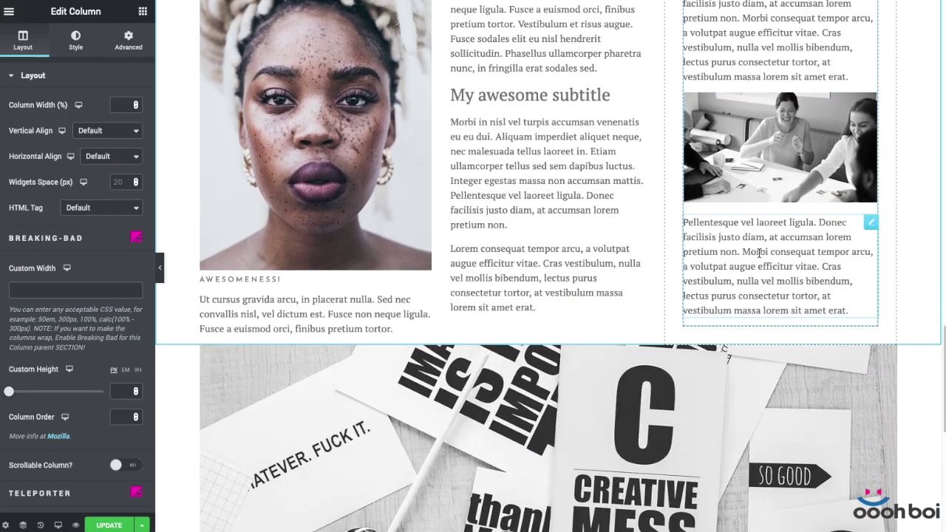
scroll(758, 253, "down", 5)
scroll(758, 253, "up", 7)
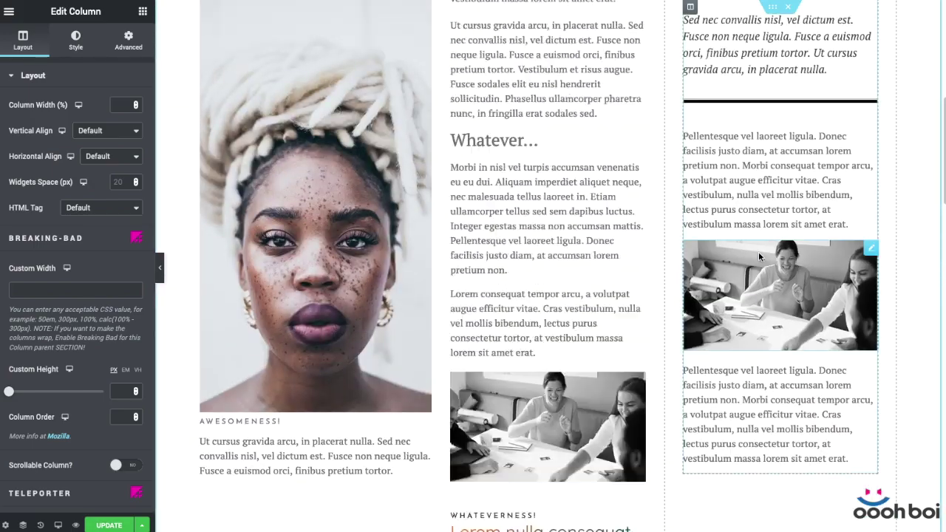
scroll(758, 251, "down", 3)
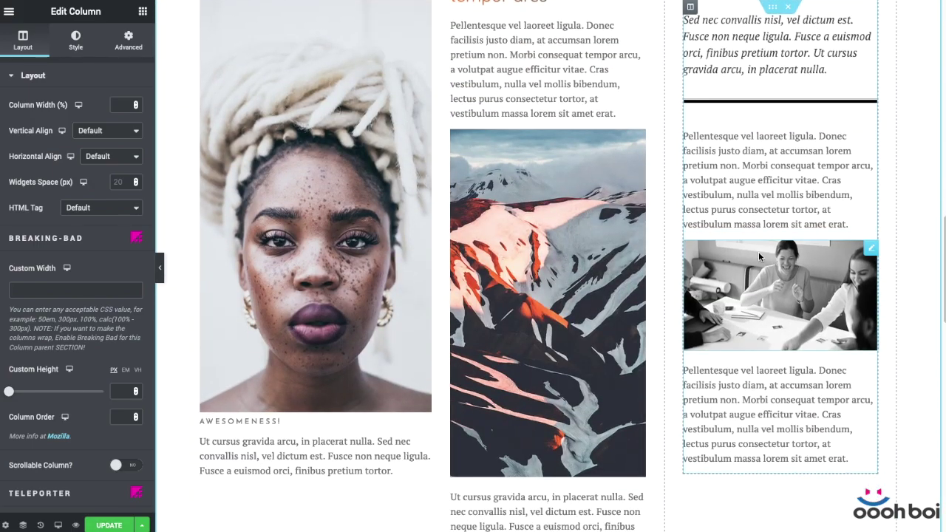
scroll(758, 251, "down", 5)
scroll(758, 252, "up", 5)
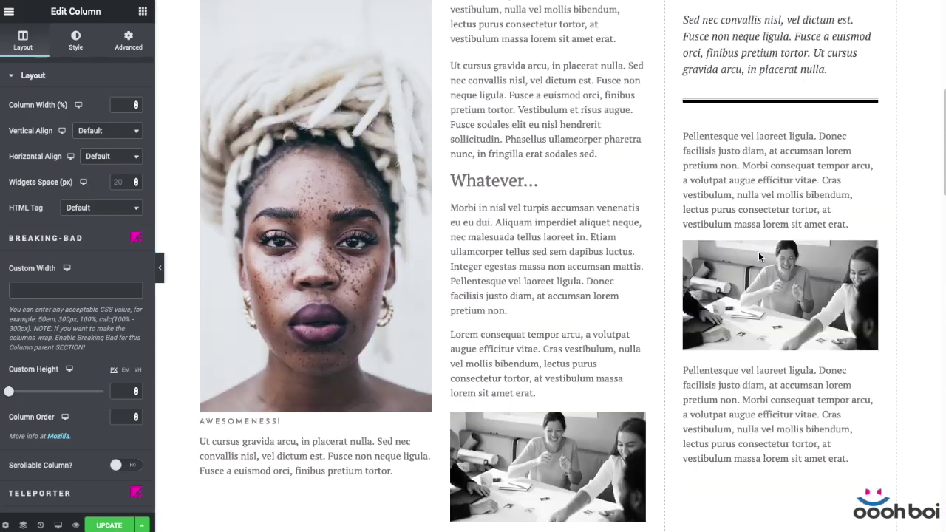
scroll(758, 251, "up", 1)
left_click(57, 525)
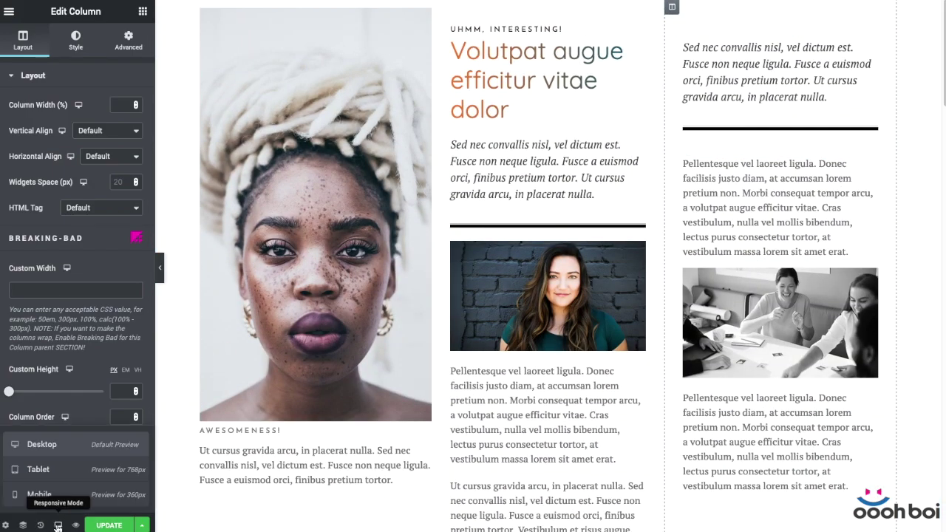
left_click(39, 494)
scroll(567, 263, "down", 5)
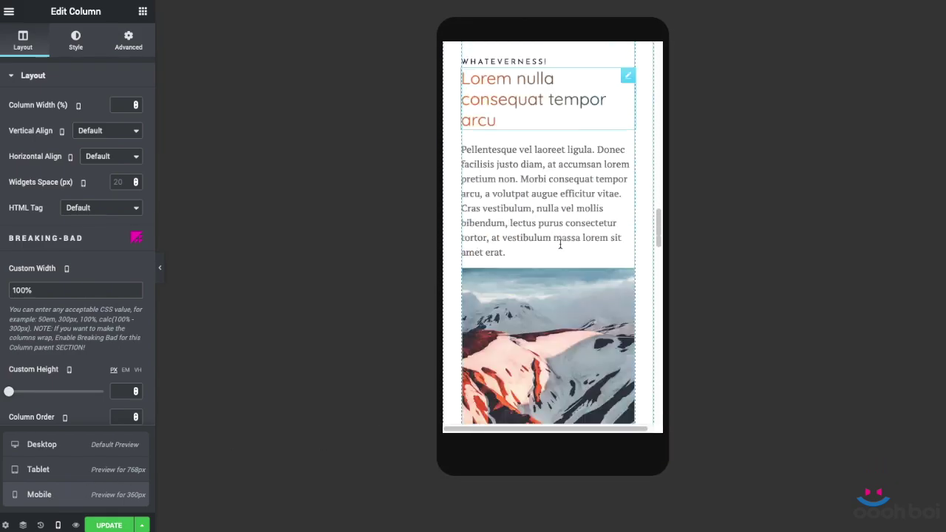
left_click_drag(659, 316, 663, 290)
left_click(80, 445)
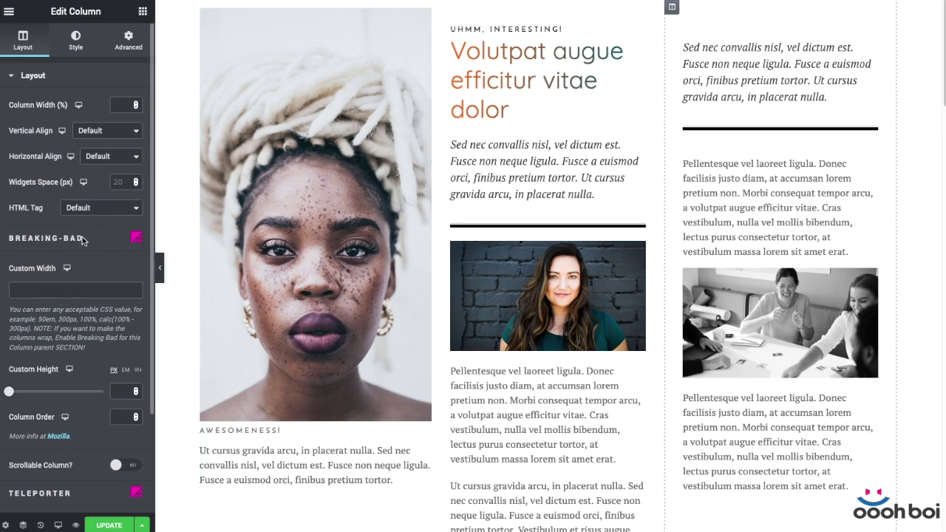
left_click_drag(82, 236, 15, 238)
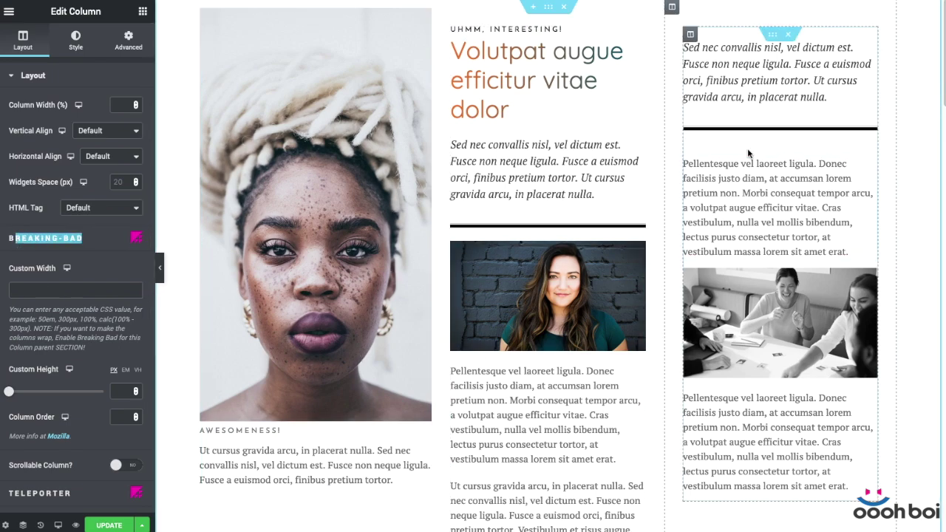